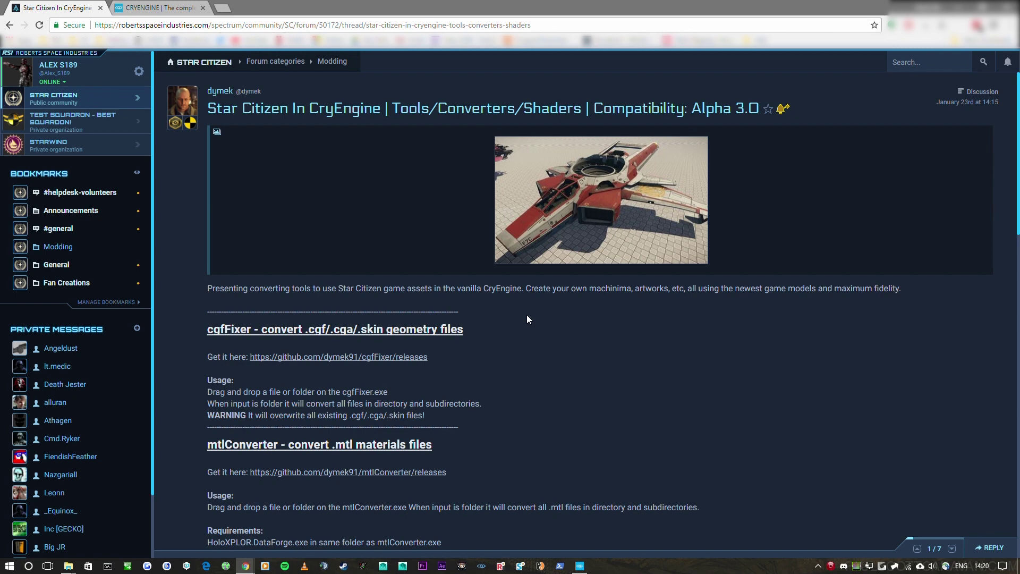
From the forum post, open the cgfFixer, mtlConverter, HoloXPLOR and unp4k release pages in background tabs.
{"action": "scroll", "coordinate": [505, 292], "scroll_direction": "down", "scroll_amount": 3}
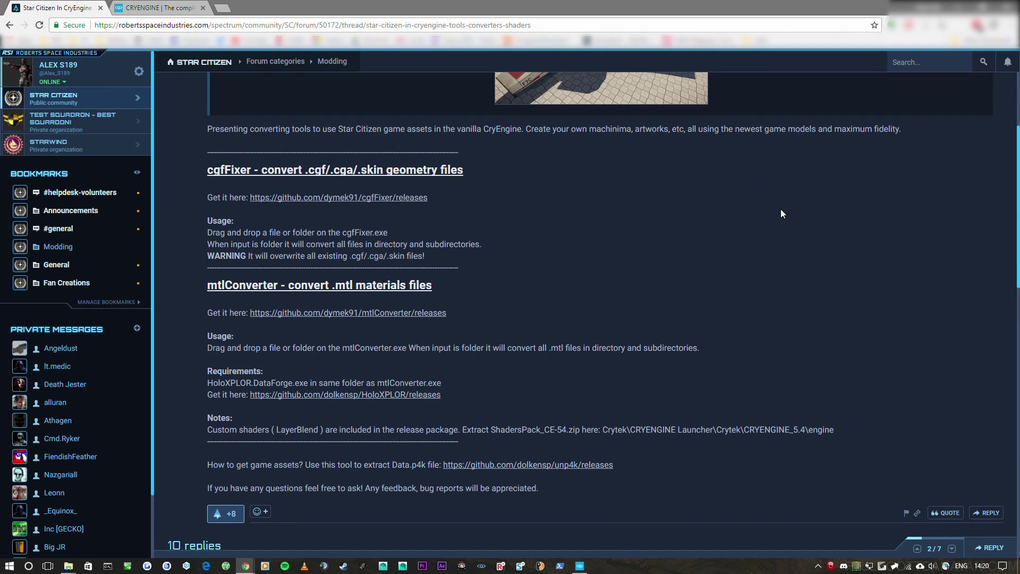
{"action": "left_click", "coordinate": [68, 566]}
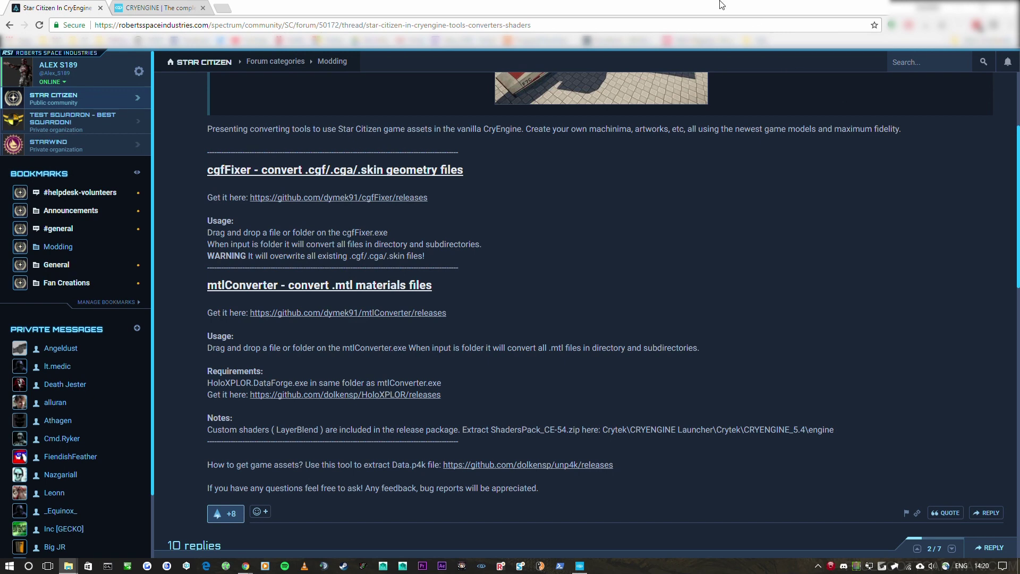
{"action": "left_click", "coordinate": [415, 208]}
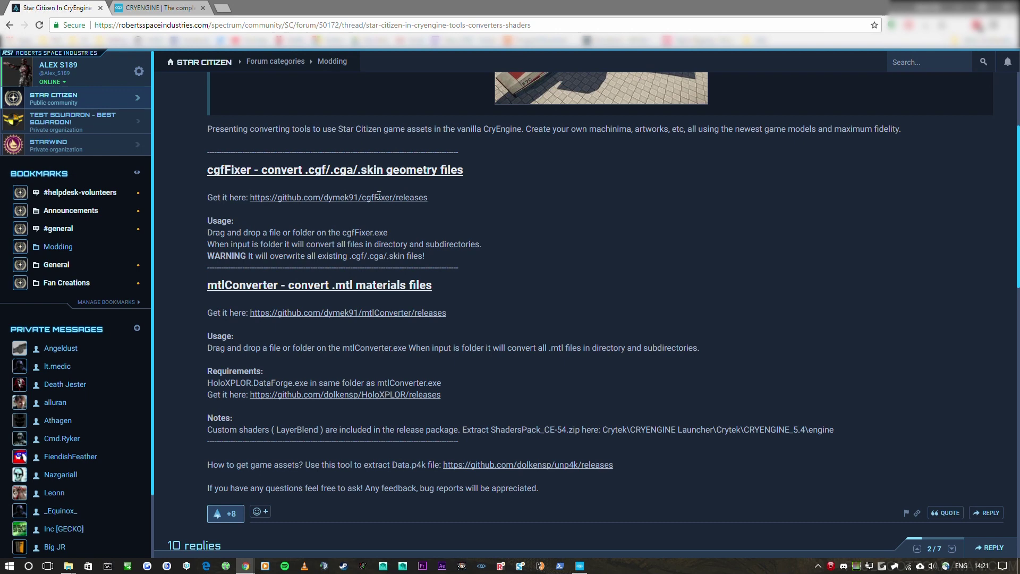
{"action": "middle_click", "coordinate": [352, 199]}
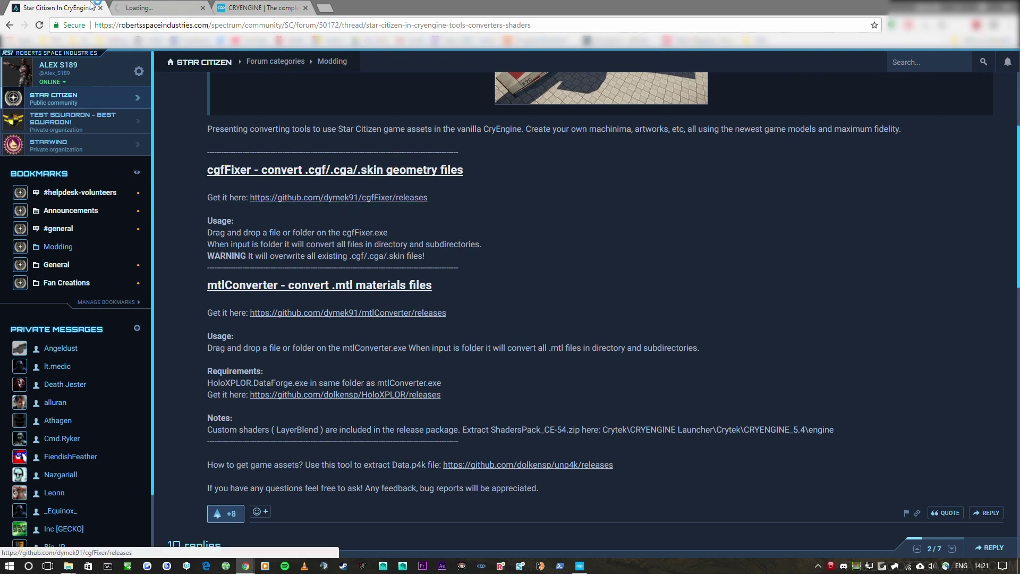
{"action": "middle_click", "coordinate": [346, 315]}
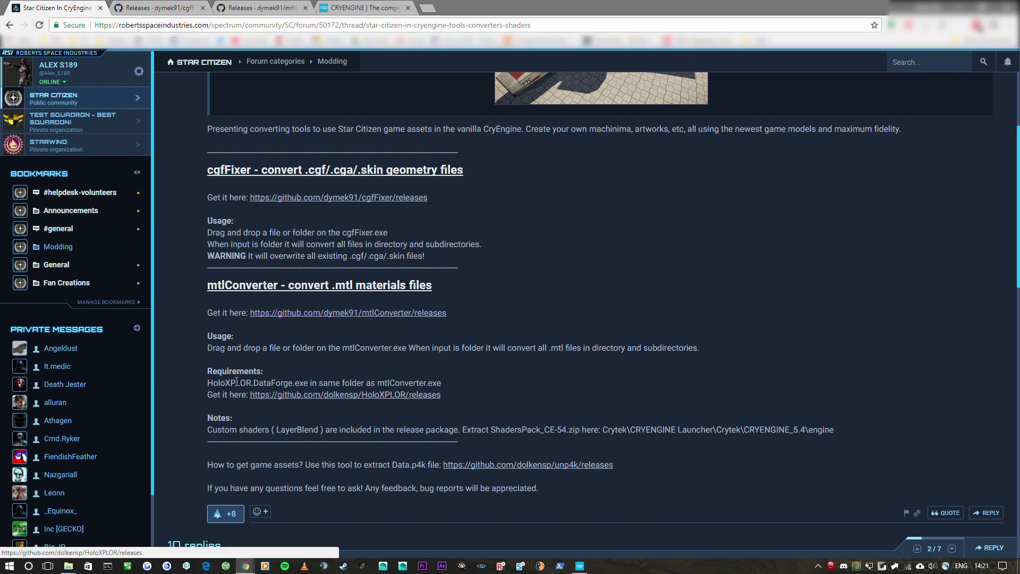
{"action": "middle_click", "coordinate": [296, 393]}
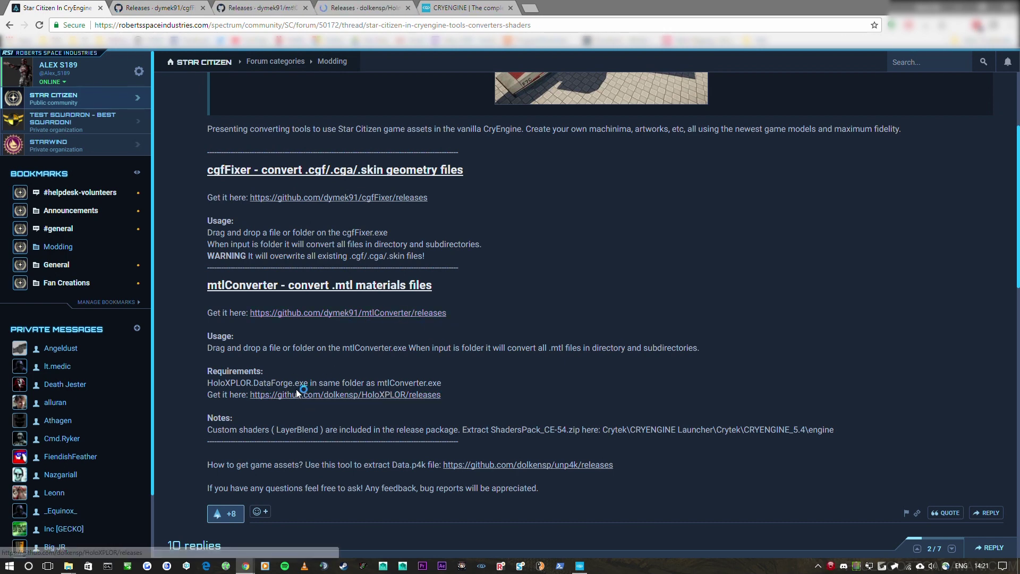
{"action": "scroll", "coordinate": [389, 366], "scroll_direction": "down", "scroll_amount": 1}
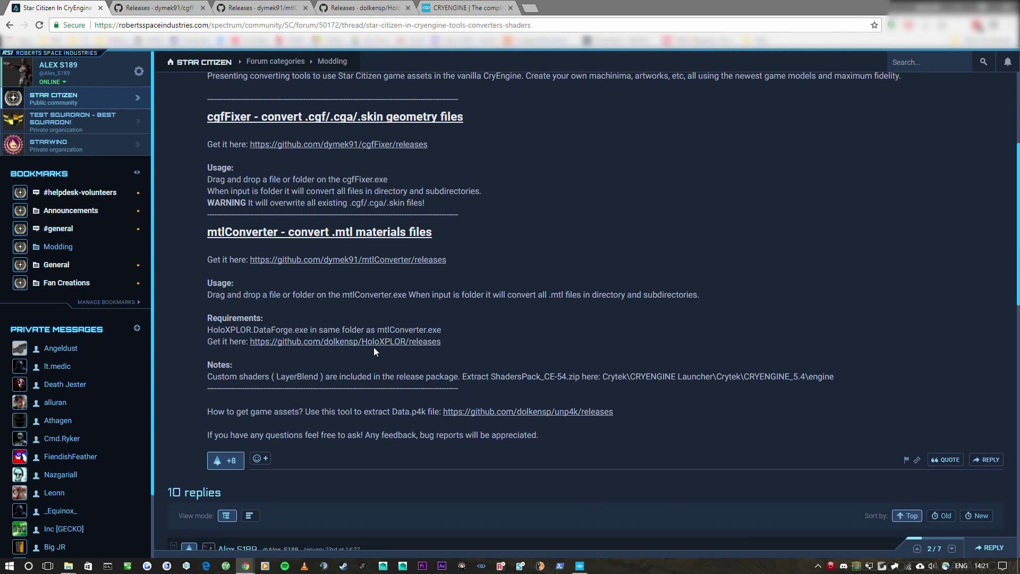
{"action": "scroll", "coordinate": [220, 360], "scroll_direction": "down", "scroll_amount": 1}
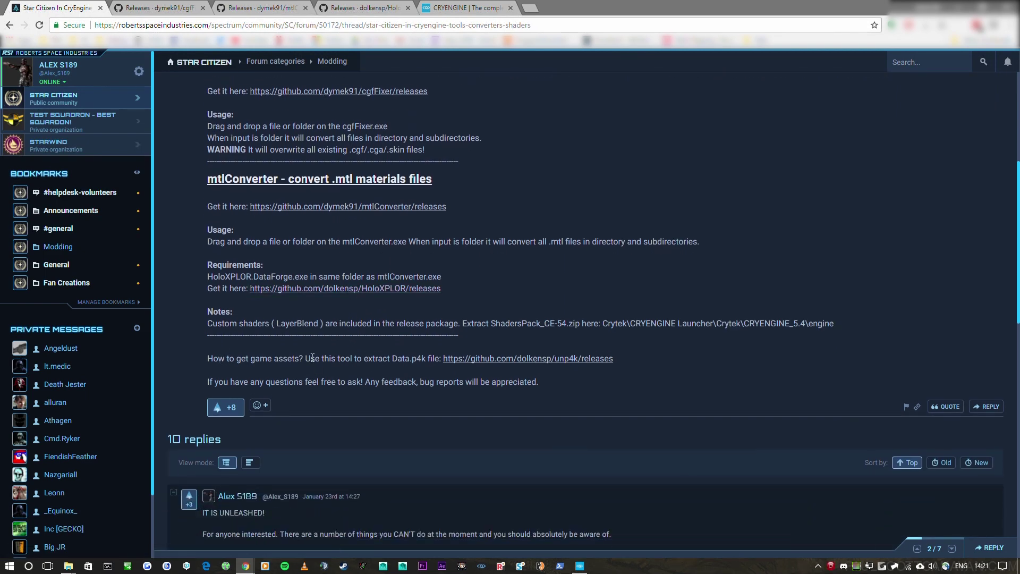
{"action": "middle_click", "coordinate": [517, 361]}
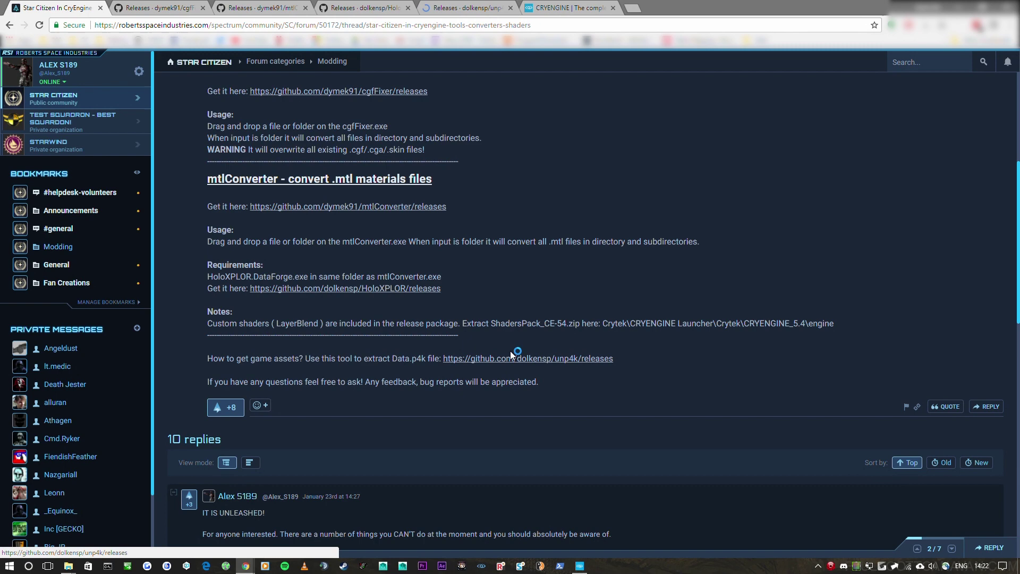
Download cgfFixer.exe, mtlConverter.exe and ShadersPack_CE-54.zip from their GitHub release pages.
{"action": "left_click", "coordinate": [485, 4]}
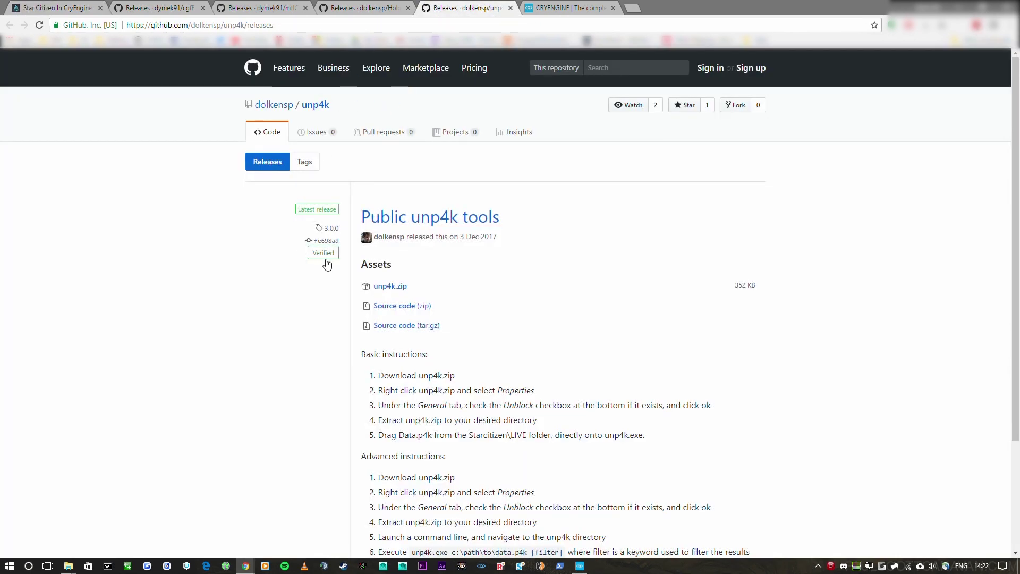
{"action": "scroll", "coordinate": [385, 210], "scroll_direction": "down", "scroll_amount": 2}
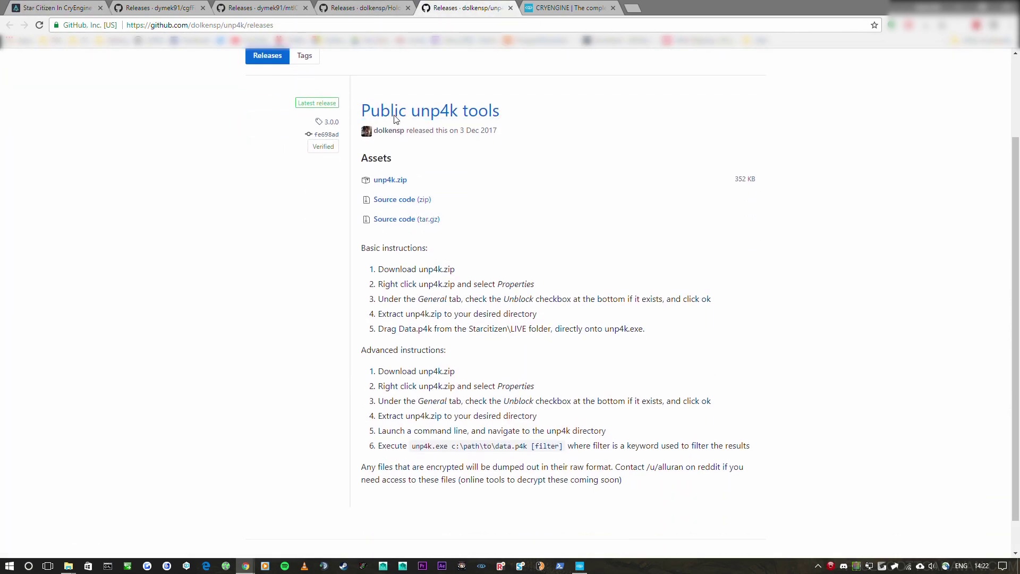
{"action": "left_click", "coordinate": [171, 4]}
{"action": "left_click", "coordinate": [437, 5]}
{"action": "left_click", "coordinate": [198, 6]}
{"action": "left_click", "coordinate": [398, 287]}
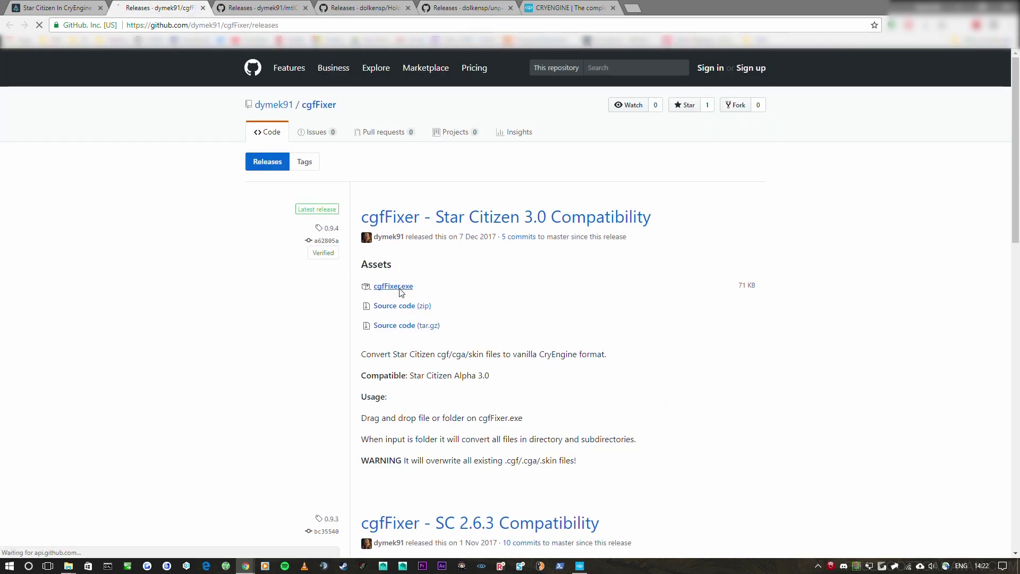
{"action": "left_click", "coordinate": [287, 5]}
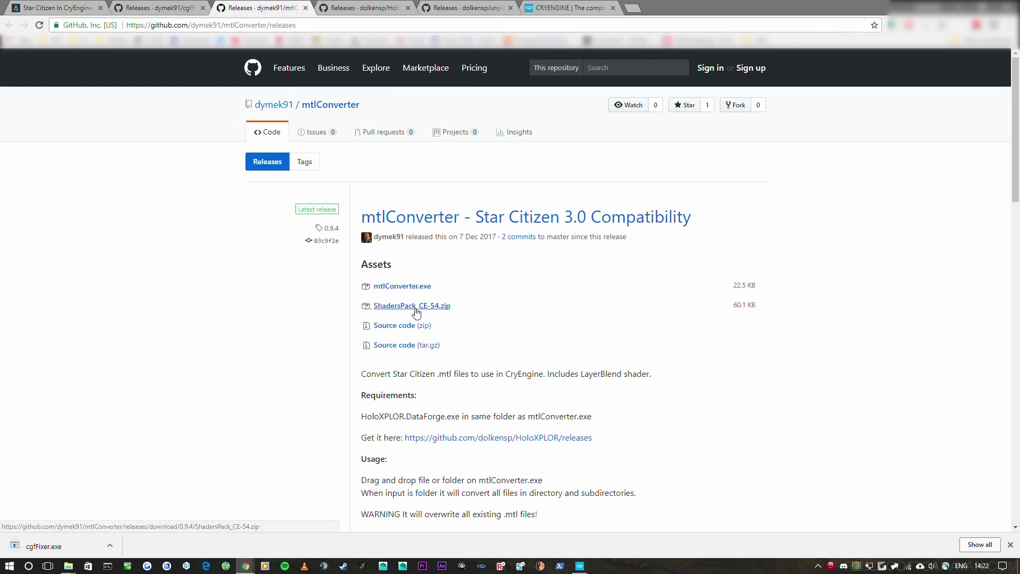
{"action": "left_click", "coordinate": [419, 289]}
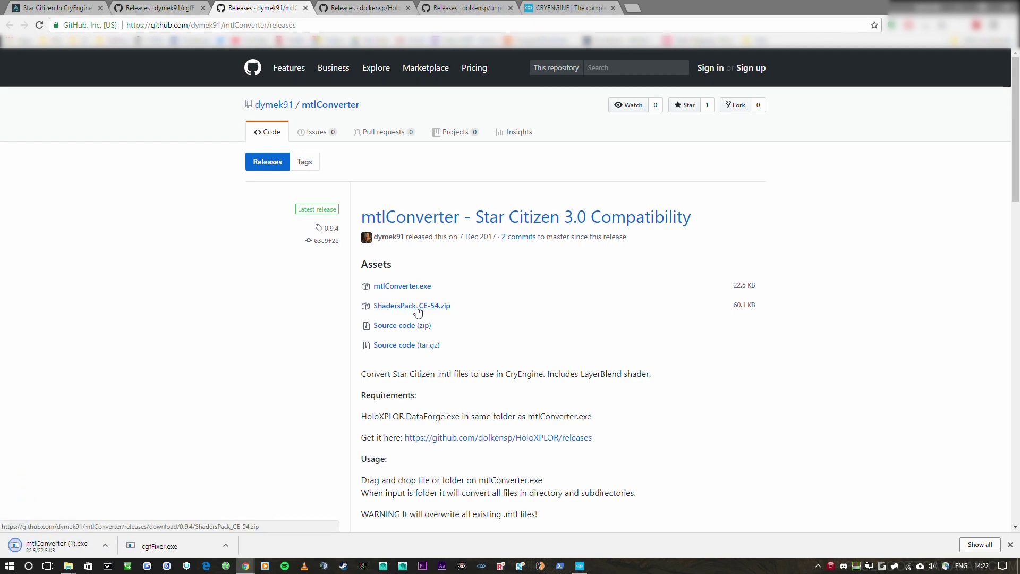
{"action": "left_click", "coordinate": [419, 308]}
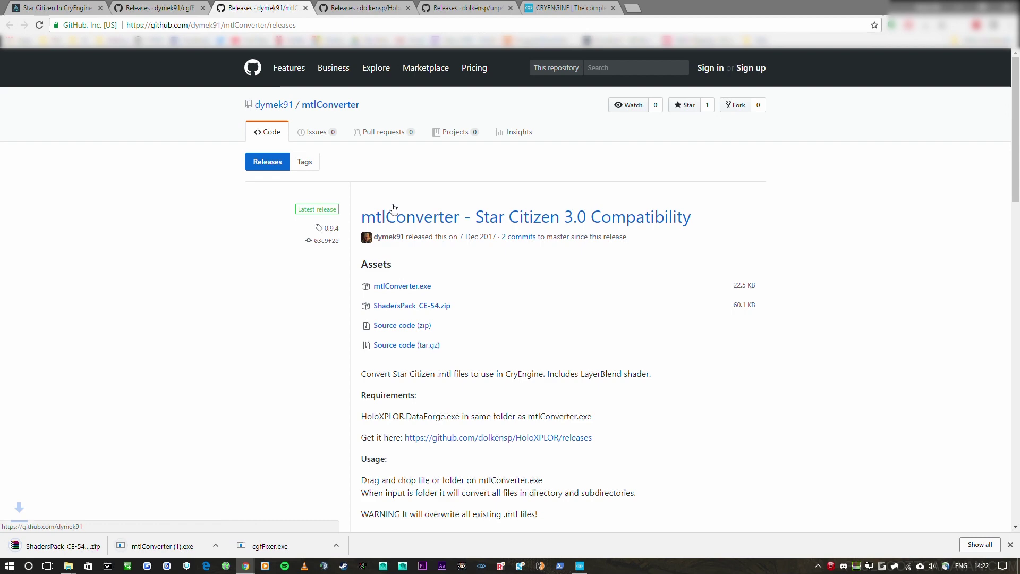
Download HoloXPLOR.DataForge.exe and unp4k.zip.
{"action": "left_click", "coordinate": [338, 6]}
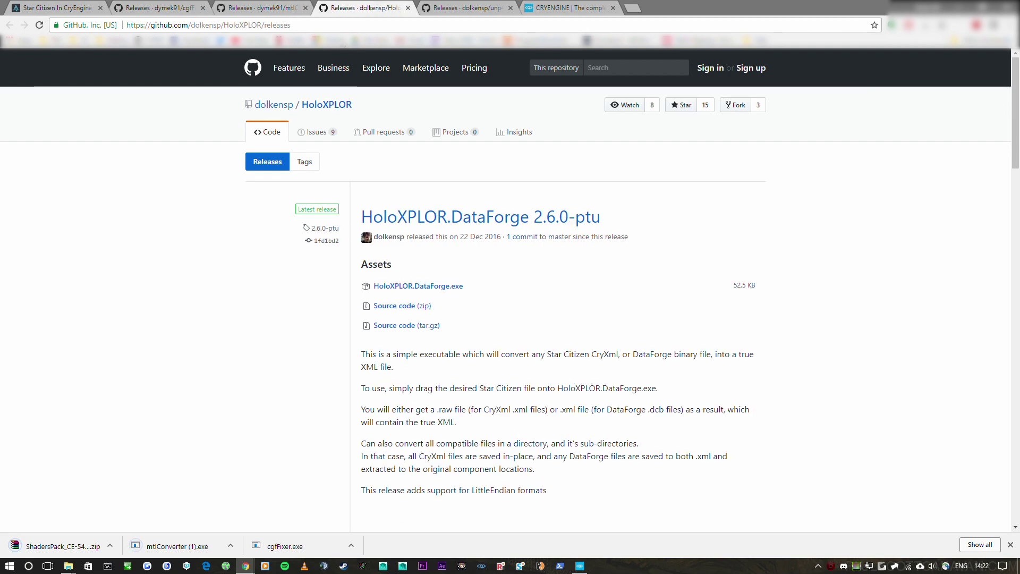
{"action": "left_click", "coordinate": [393, 287]}
{"action": "key", "text": "ctrl+Tab"}
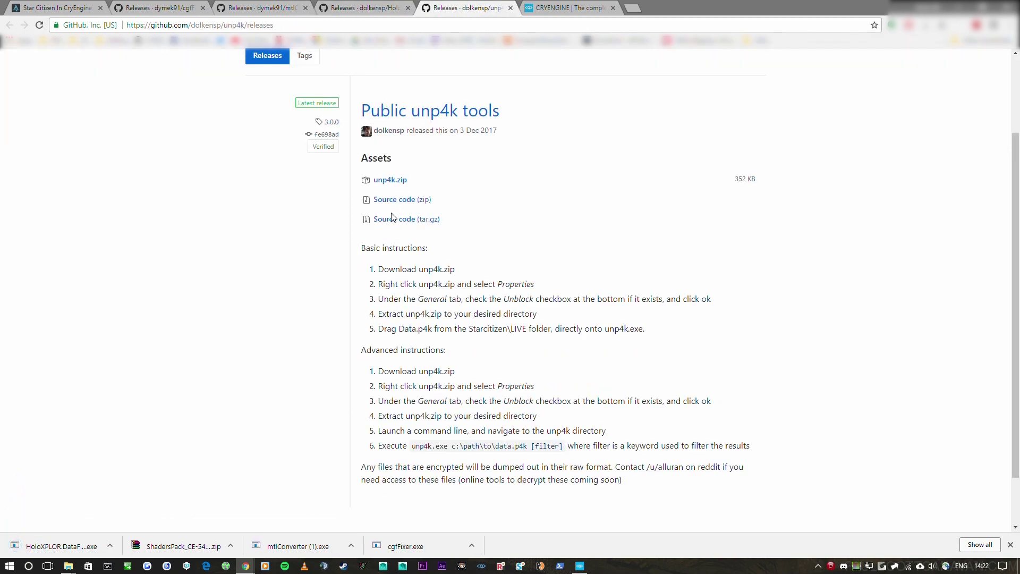
{"action": "left_click", "coordinate": [391, 180]}
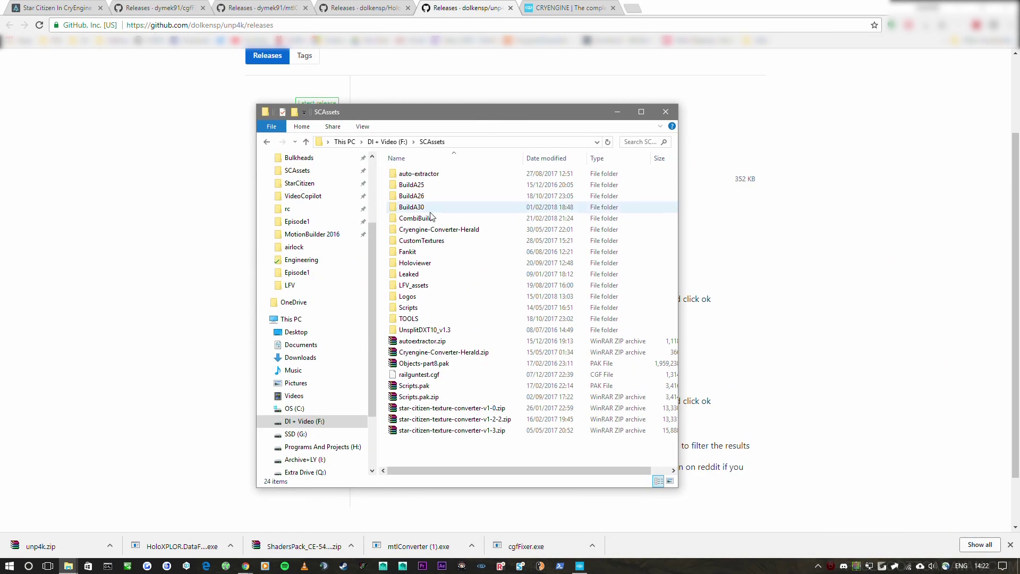
Paste the five downloaded tools into SCAssets\BuildA30\live2 beside Data.p4k and widen the file list.
{"action": "double_click", "coordinate": [417, 208]}
{"action": "double_click", "coordinate": [410, 195]}
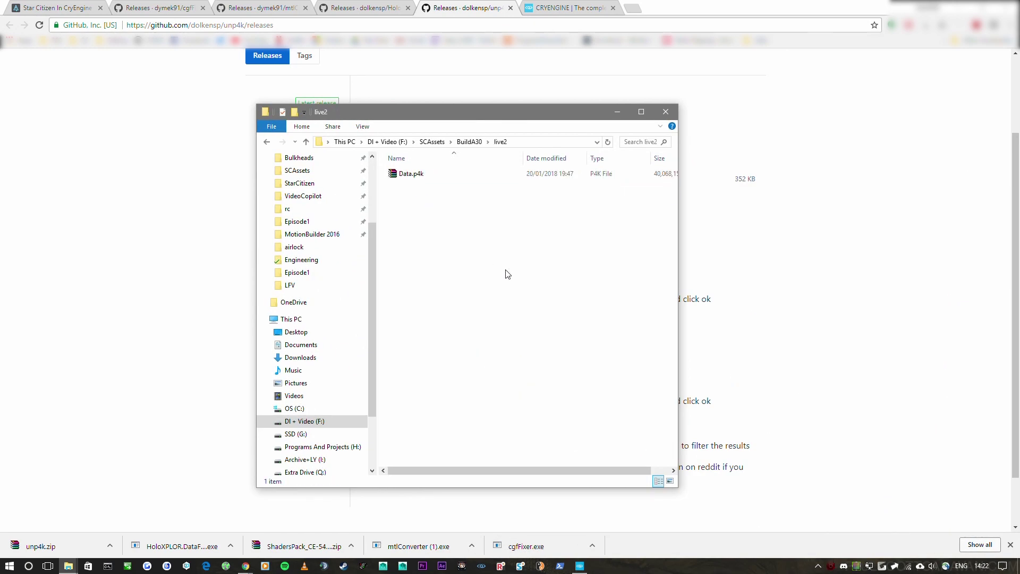
{"action": "key", "text": "ctrl+v"}
{"action": "left_click", "coordinate": [463, 335]}
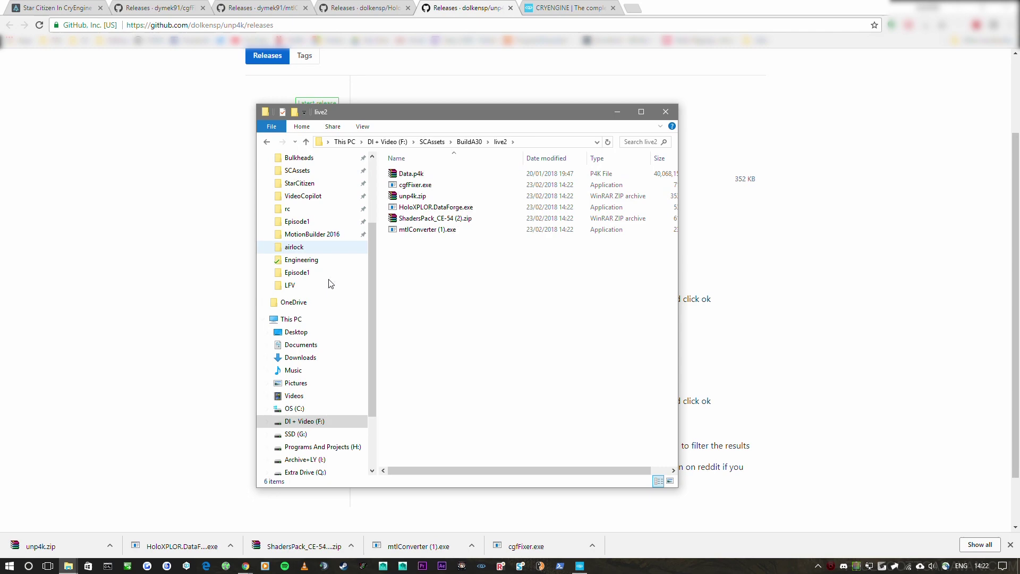
{"action": "left_click_drag", "start_coordinate": [375, 234], "coordinate": [299, 235]}
Open a second Explorer window at G:\Program Files\CloudImperiumGames\StarCitizen\LIVE.
{"action": "right_click", "coordinate": [68, 566]}
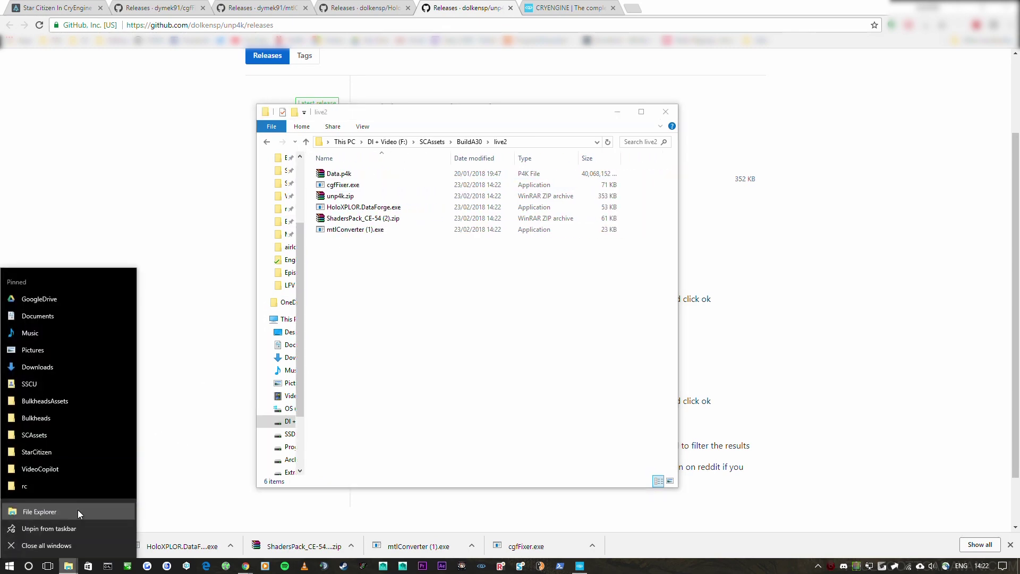
{"action": "left_click", "coordinate": [77, 510]}
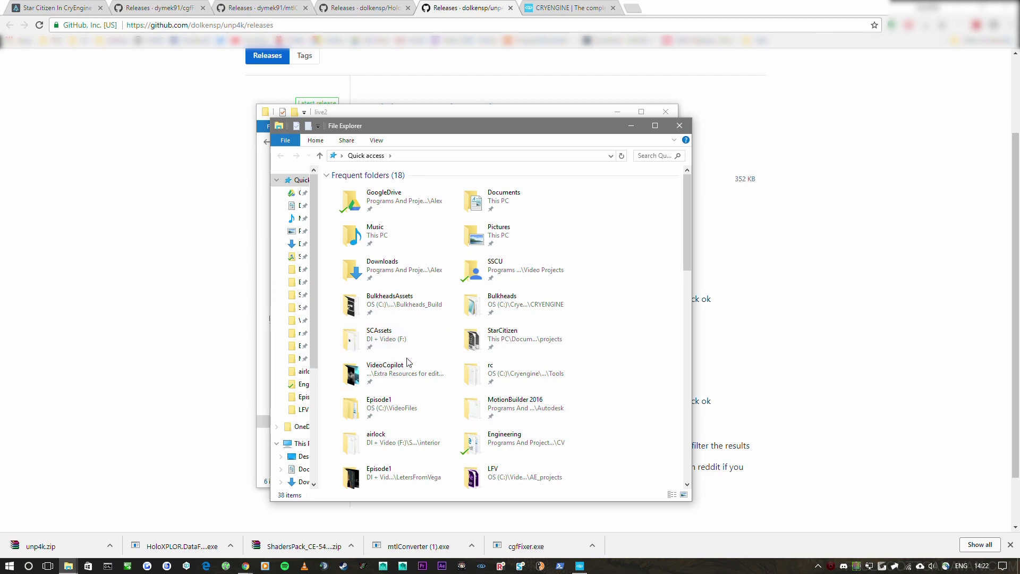
{"action": "scroll", "coordinate": [408, 362], "scroll_direction": "down", "scroll_amount": 5}
{"action": "scroll", "coordinate": [297, 361], "scroll_direction": "down", "scroll_amount": 2}
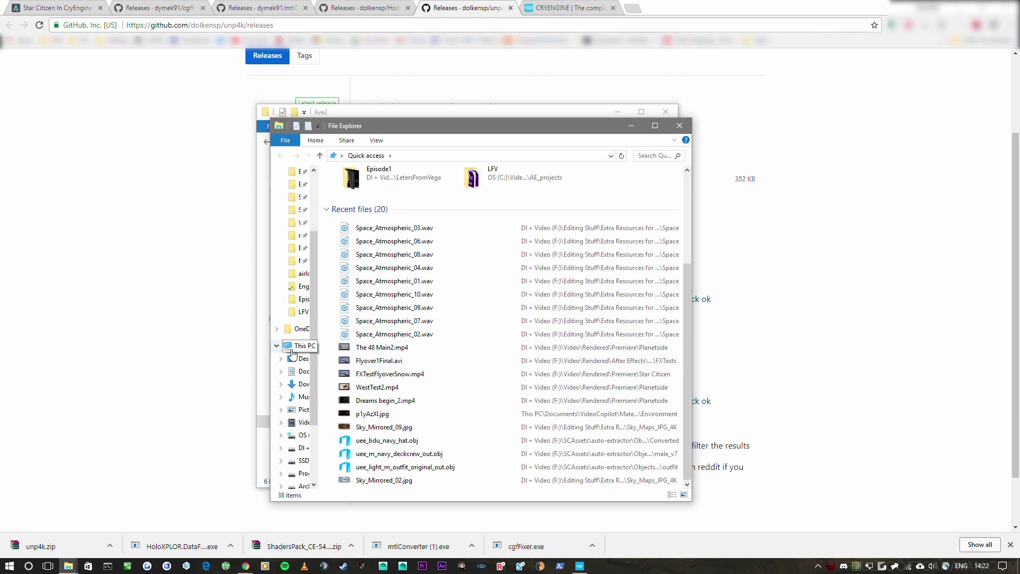
{"action": "left_click", "coordinate": [291, 351]}
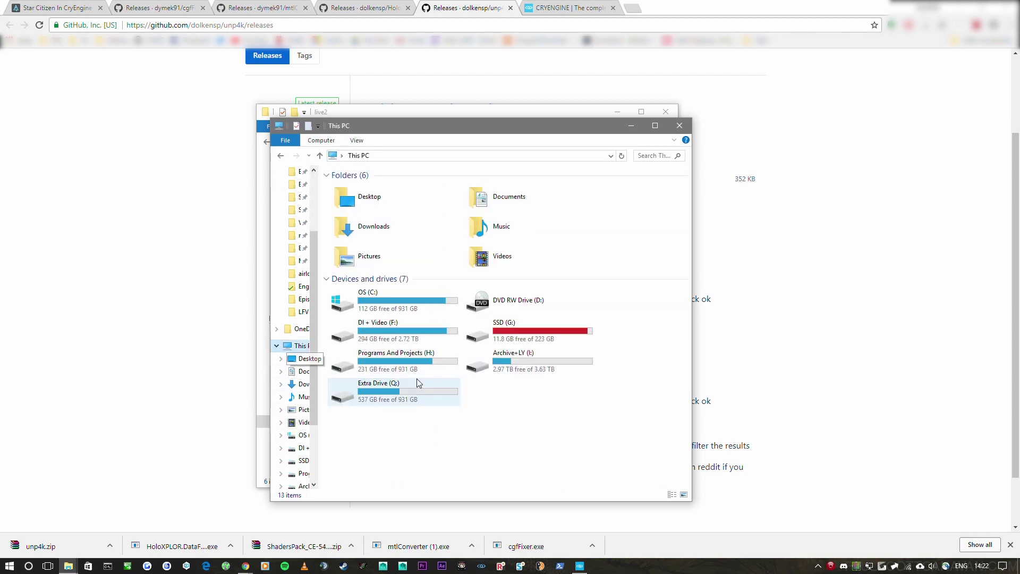
{"action": "double_click", "coordinate": [493, 343]}
{"action": "double_click", "coordinate": [383, 232]}
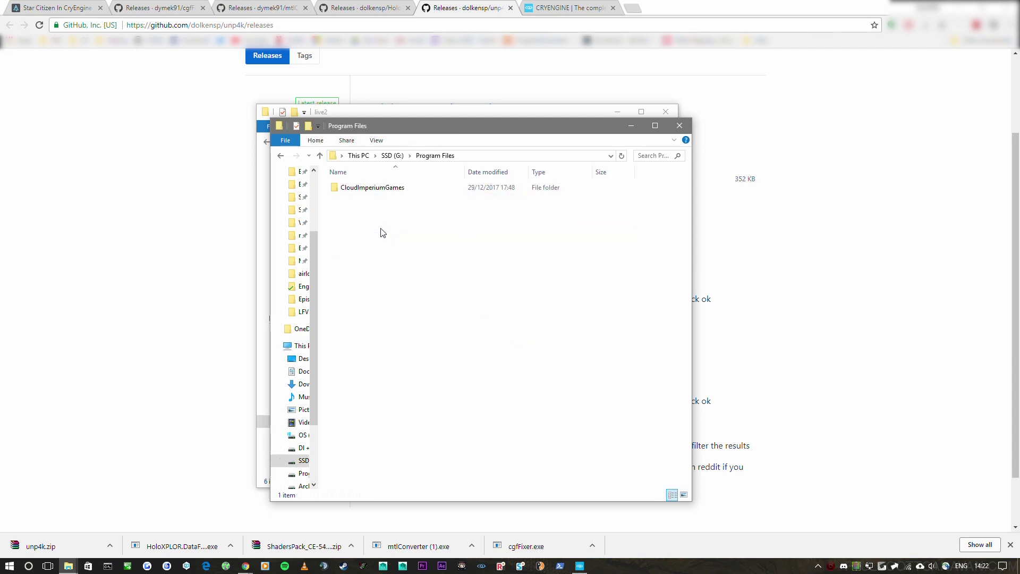
{"action": "double_click", "coordinate": [375, 187]}
{"action": "double_click", "coordinate": [377, 187]}
{"action": "double_click", "coordinate": [378, 187]}
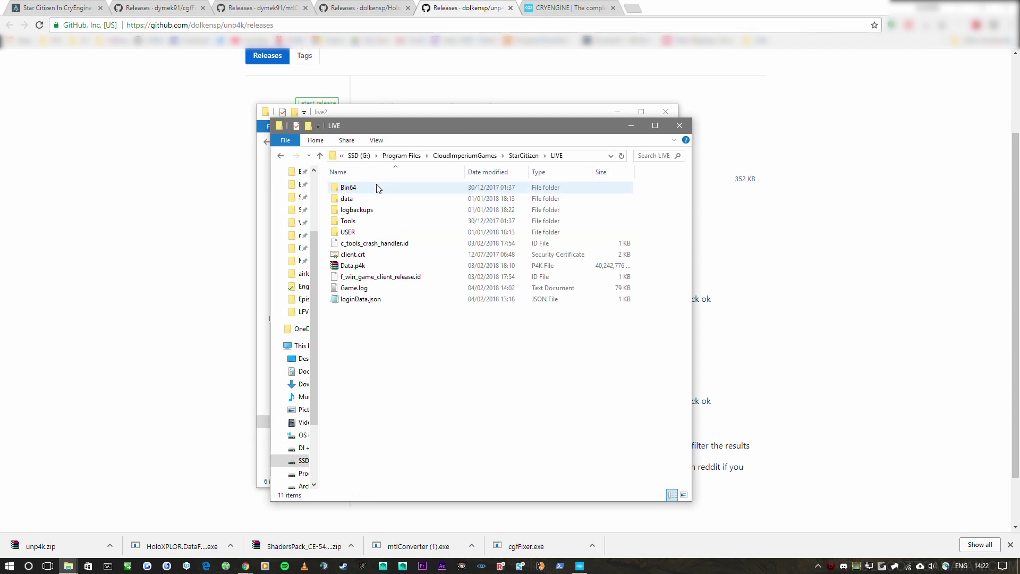
Place the LIVE window beside live2 and check Data.p4k's 38.3 GB size.
{"action": "double_click", "coordinate": [371, 199]}
{"action": "left_click_drag", "start_coordinate": [478, 125], "coordinate": [671, 140]}
{"action": "left_click", "coordinate": [716, 170]}
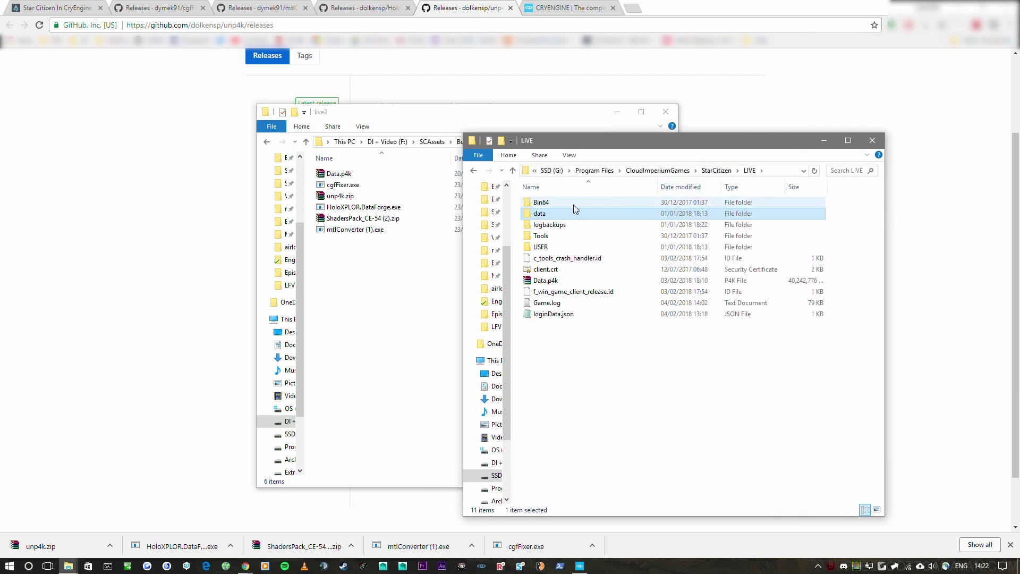
{"action": "left_click", "coordinate": [550, 279]}
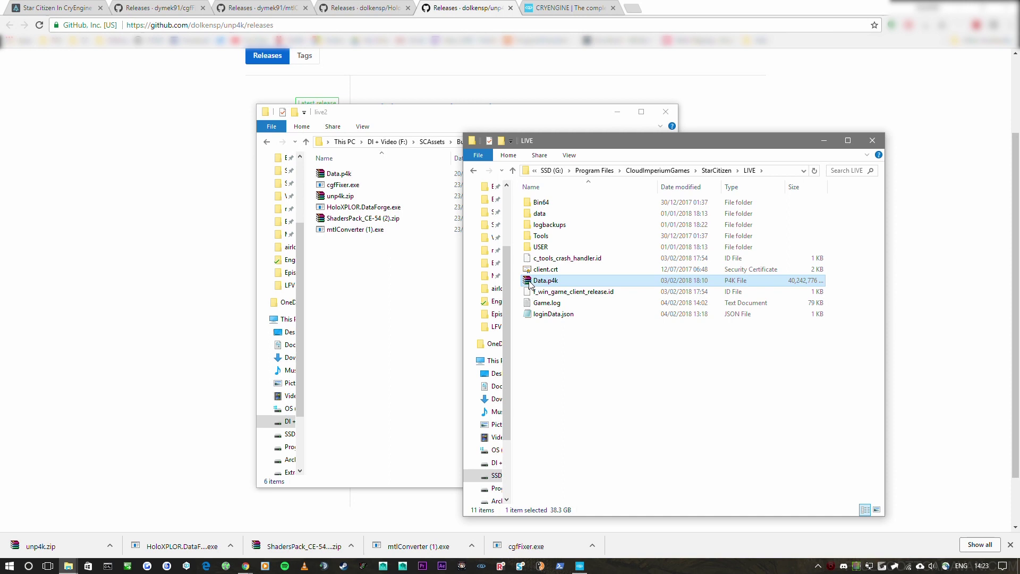
Bring the live2 folder window in front of the LIVE window.
{"action": "left_click", "coordinate": [394, 137]}
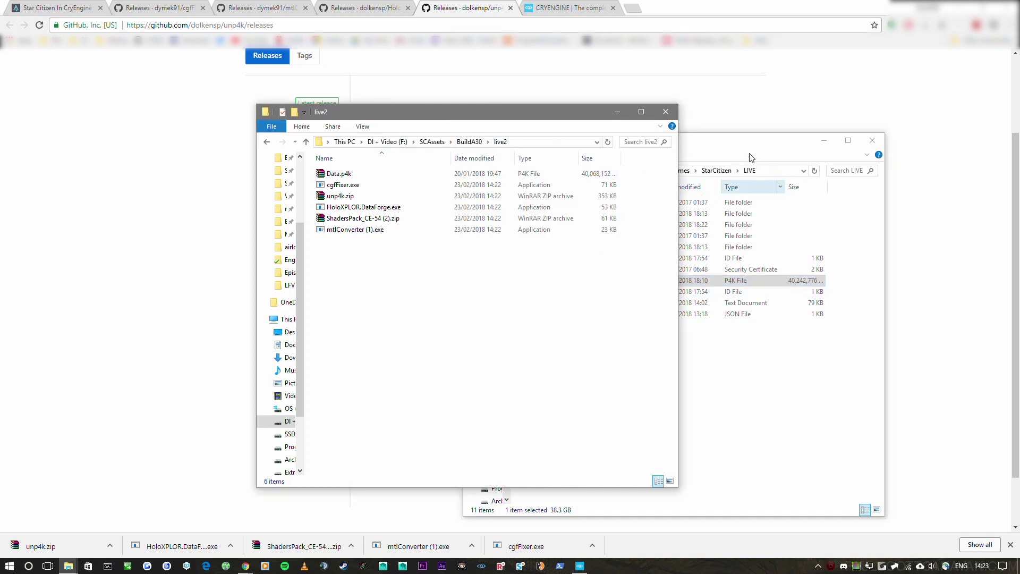
{"action": "left_click", "coordinate": [702, 163]}
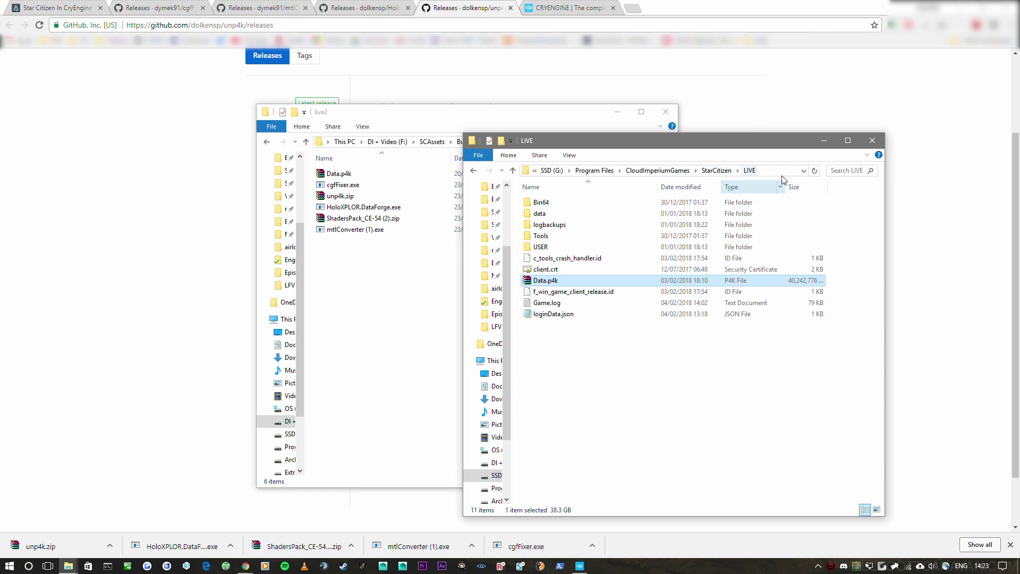
{"action": "left_click", "coordinate": [319, 174]}
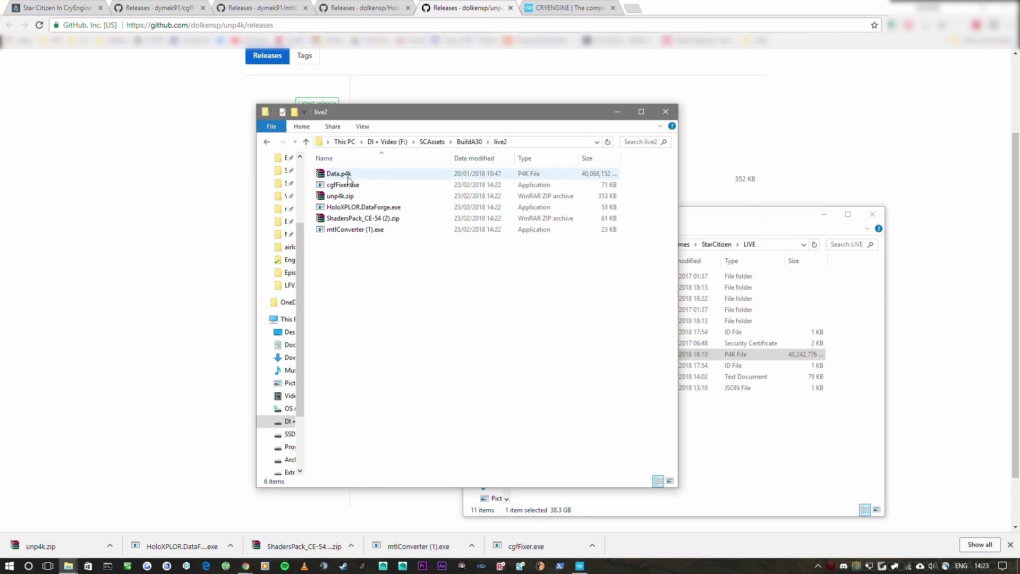
Extract unp4k.zip into live2 and sort the files by date modified, newest first.
{"action": "right_click", "coordinate": [335, 198]}
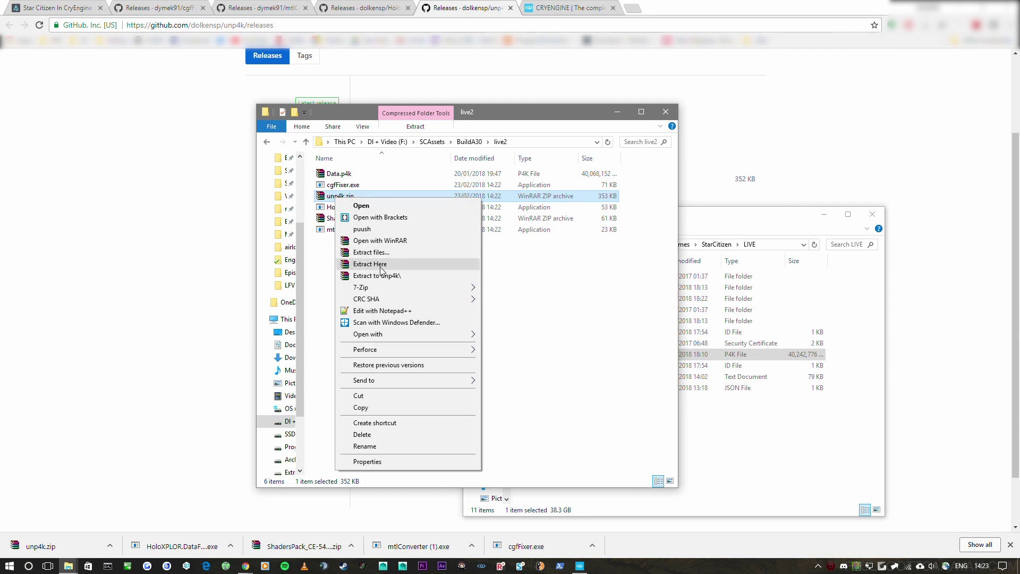
{"action": "left_click", "coordinate": [371, 264]}
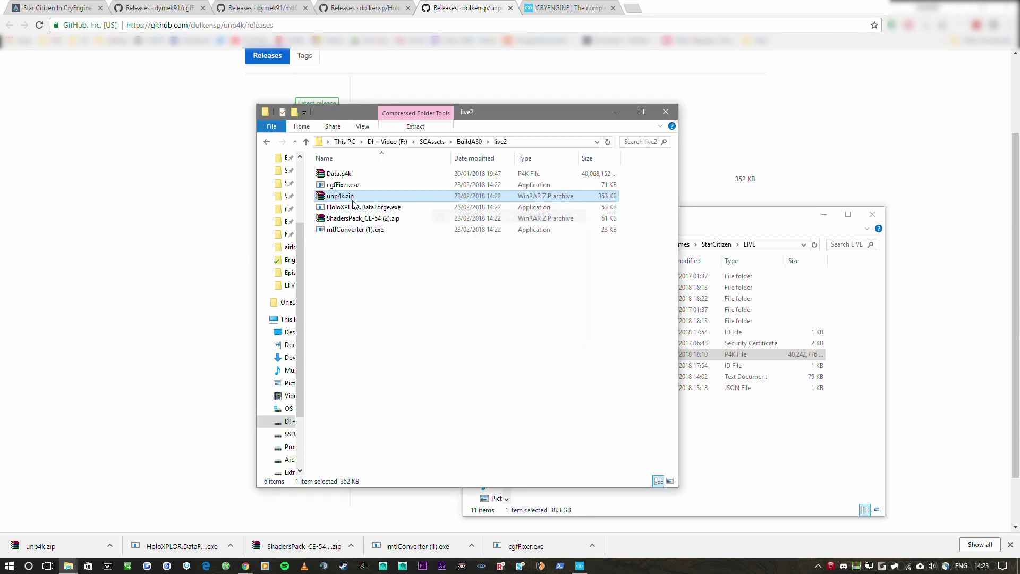
{"action": "left_click", "coordinate": [373, 293]}
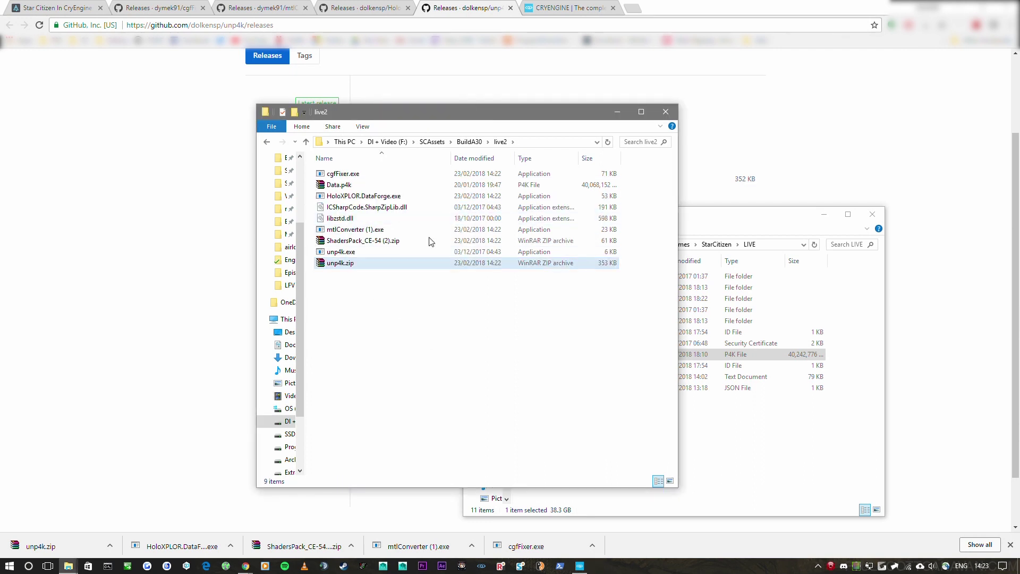
{"action": "left_click", "coordinate": [481, 157]}
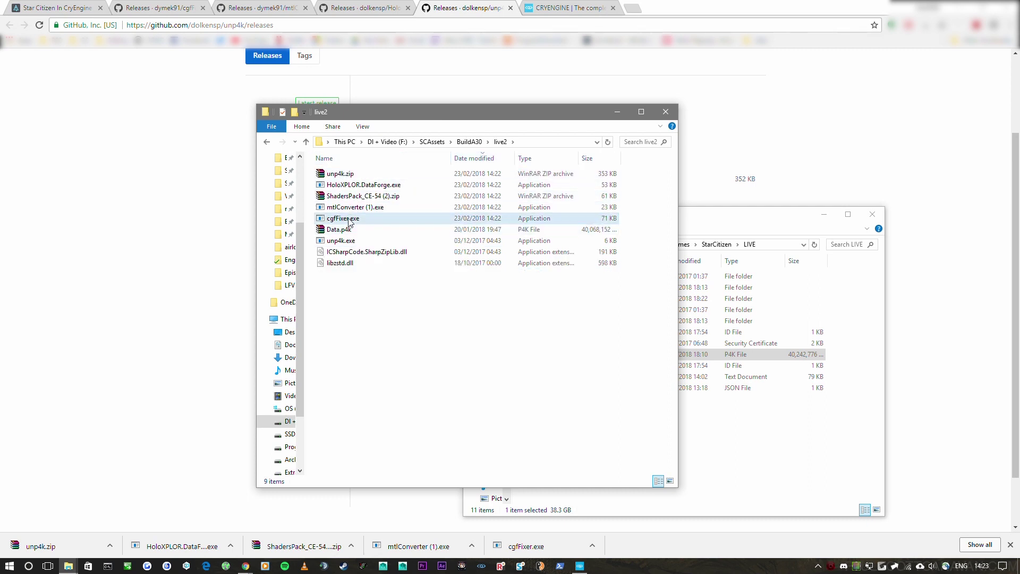
Unpack Data.p4k by dropping it onto unp4k.exe, then open the resulting Data folder.
{"action": "left_click", "coordinate": [344, 243]}
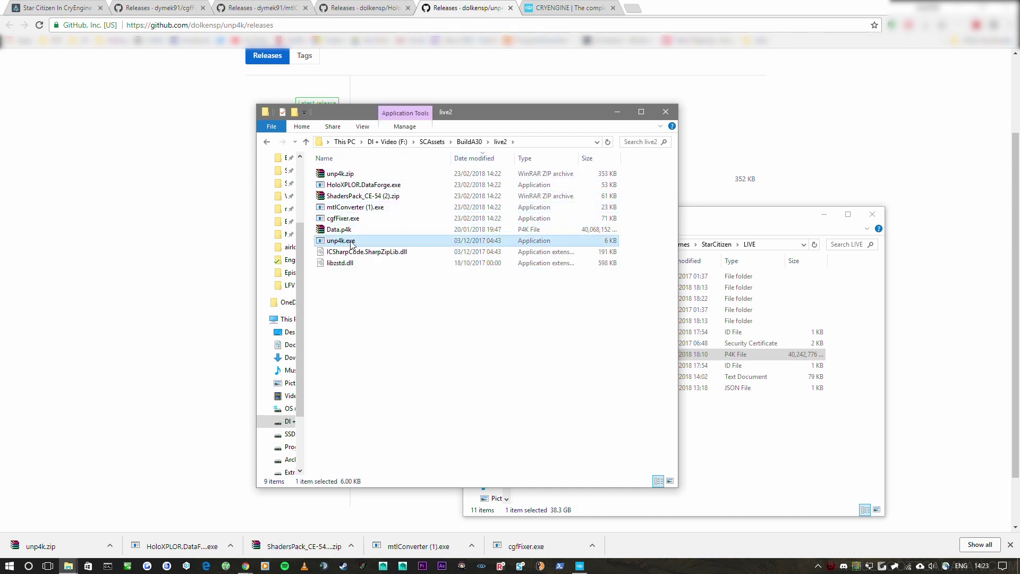
{"action": "left_click", "coordinate": [343, 231]}
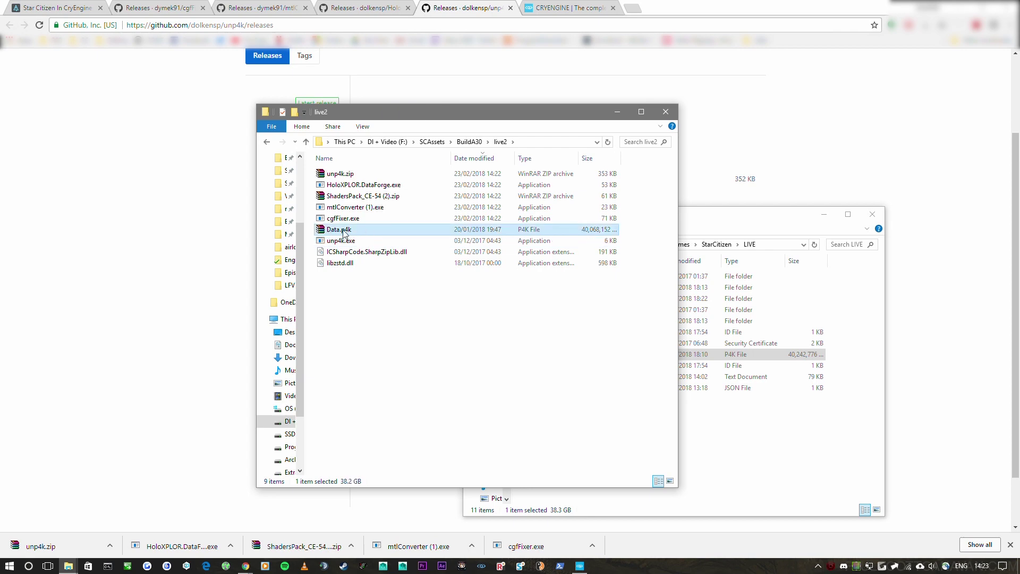
{"action": "left_click_drag", "start_coordinate": [330, 235], "coordinate": [355, 244]}
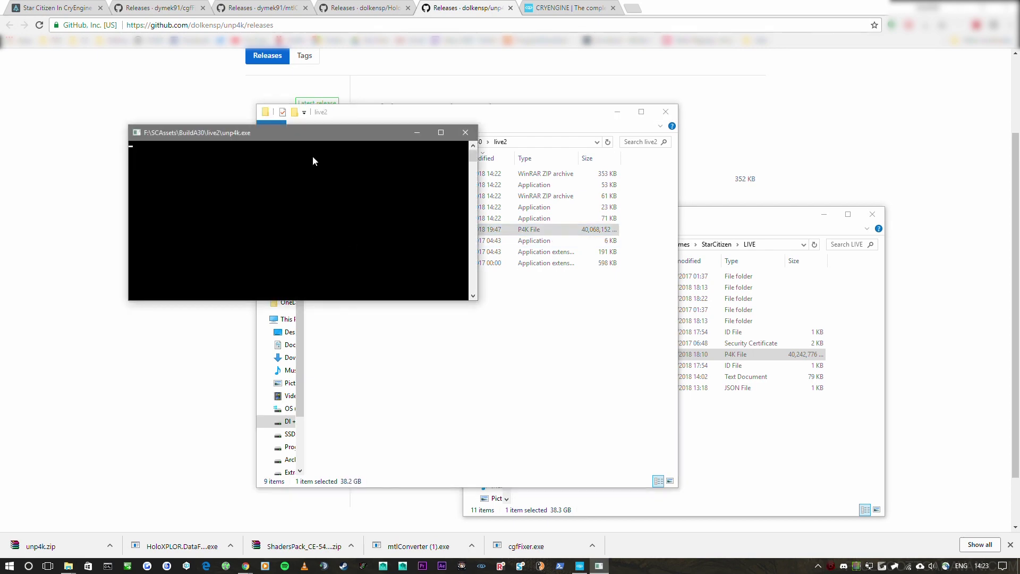
{"action": "left_click", "coordinate": [465, 133]}
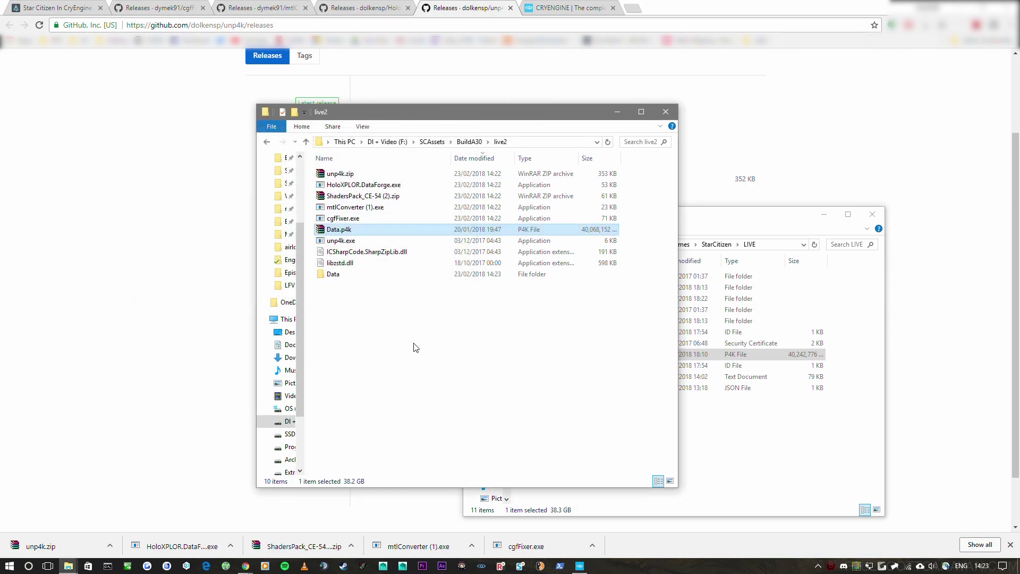
{"action": "double_click", "coordinate": [330, 274]}
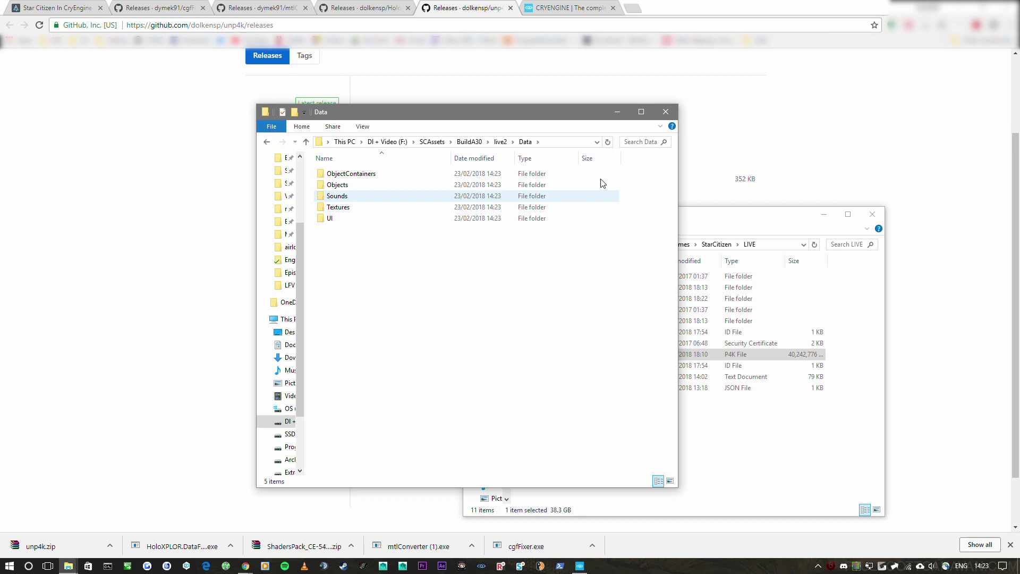
{"action": "left_click", "coordinate": [501, 141]}
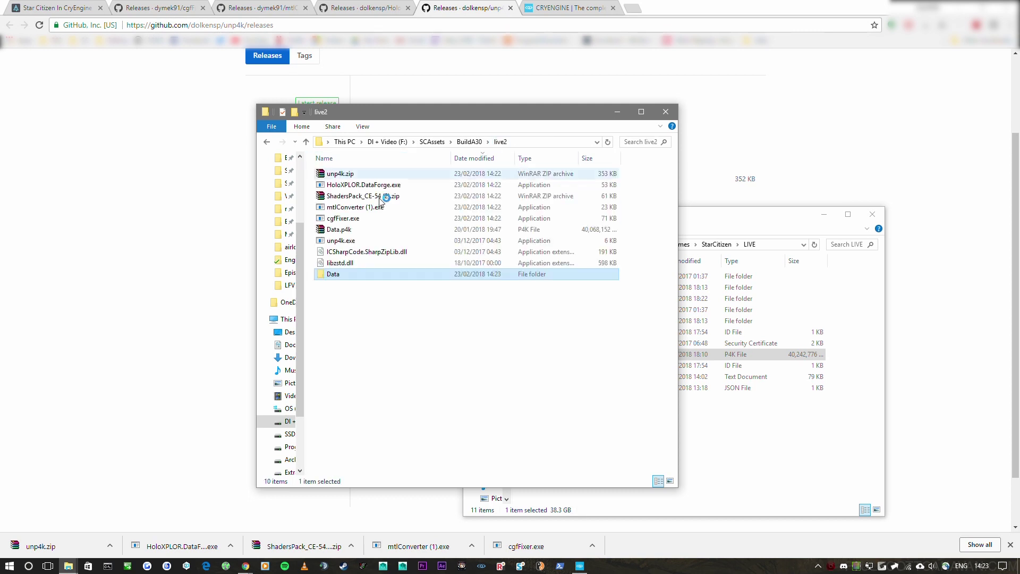
{"action": "double_click", "coordinate": [352, 274]}
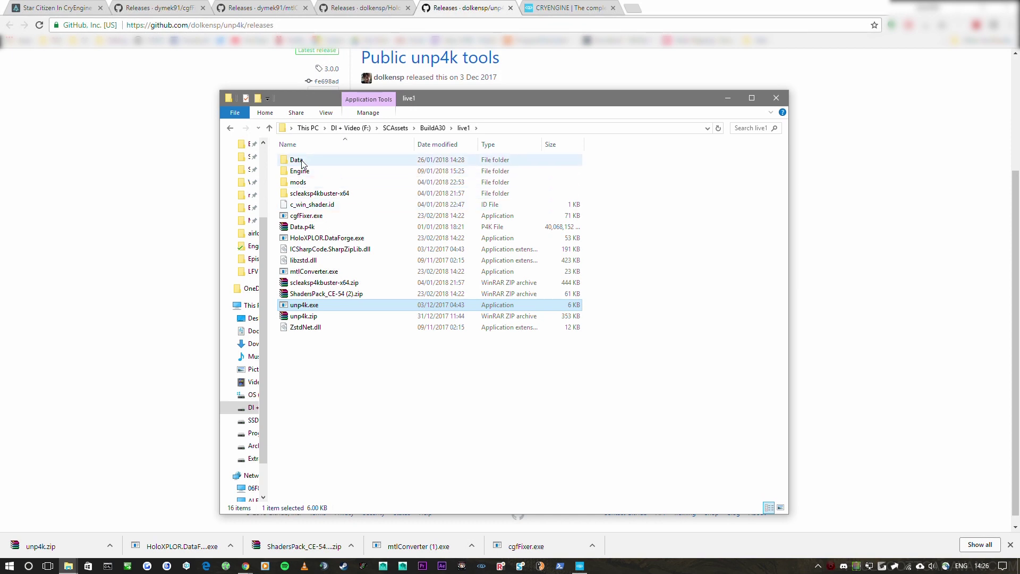
Delete scleaksp4kbuster-x64 and move mtlConverter, cgfFixer and HoloXPLOR.DataForge into Data, skipping duplicates.
{"action": "left_click", "coordinate": [313, 193]}
{"action": "key", "text": "Delete"}
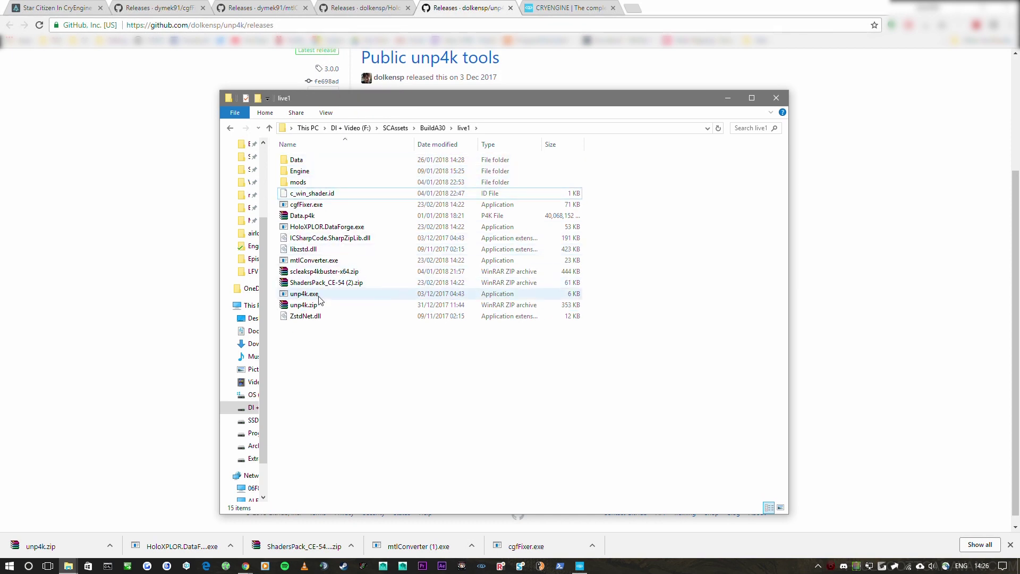
{"action": "left_click", "coordinate": [313, 260]}
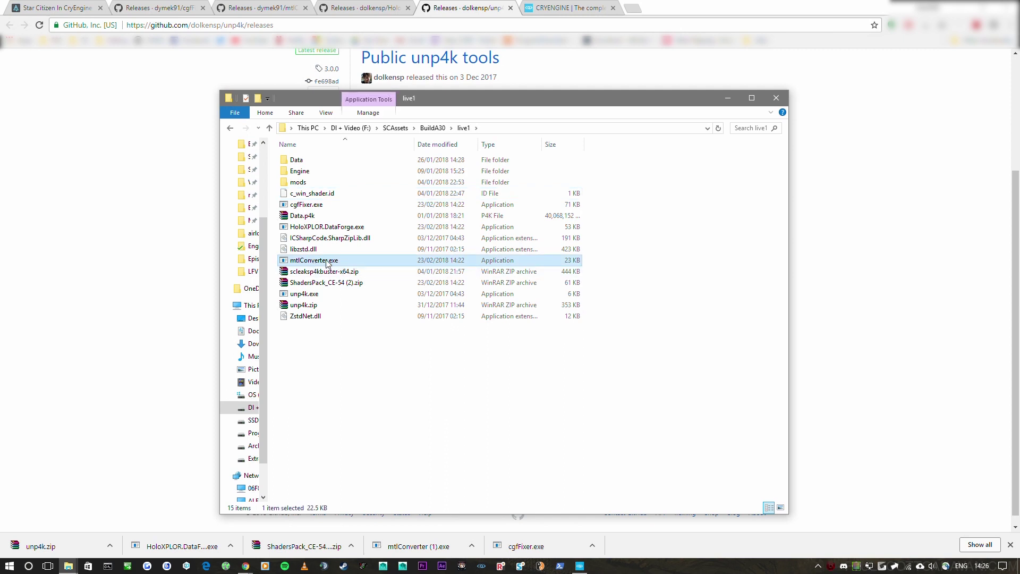
{"action": "left_click", "coordinate": [307, 204], "text": "ctrl"}
{"action": "left_click", "coordinate": [327, 227], "text": "ctrl"}
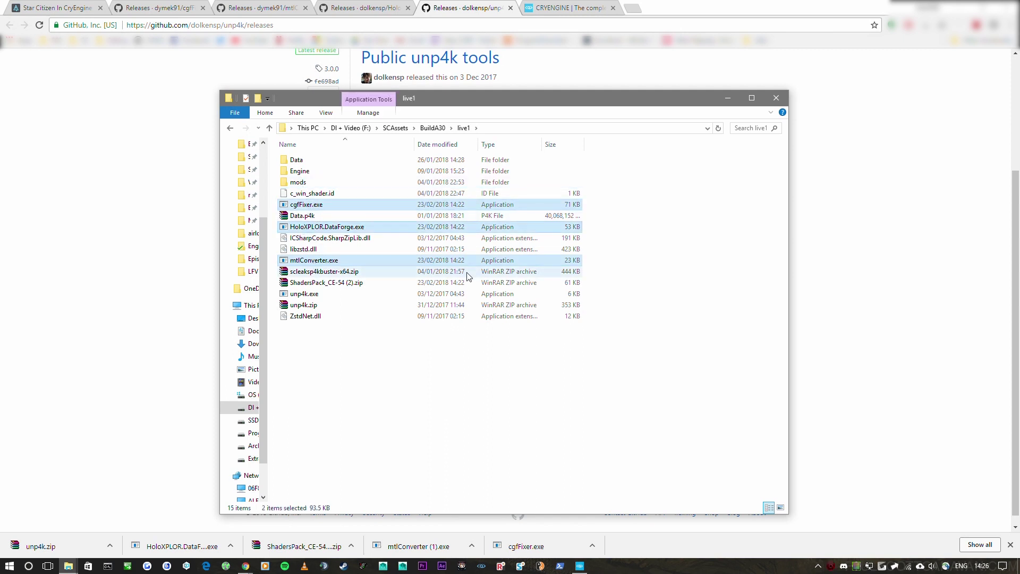
{"action": "double_click", "coordinate": [303, 159]}
{"action": "key", "text": "ctrl+v"}
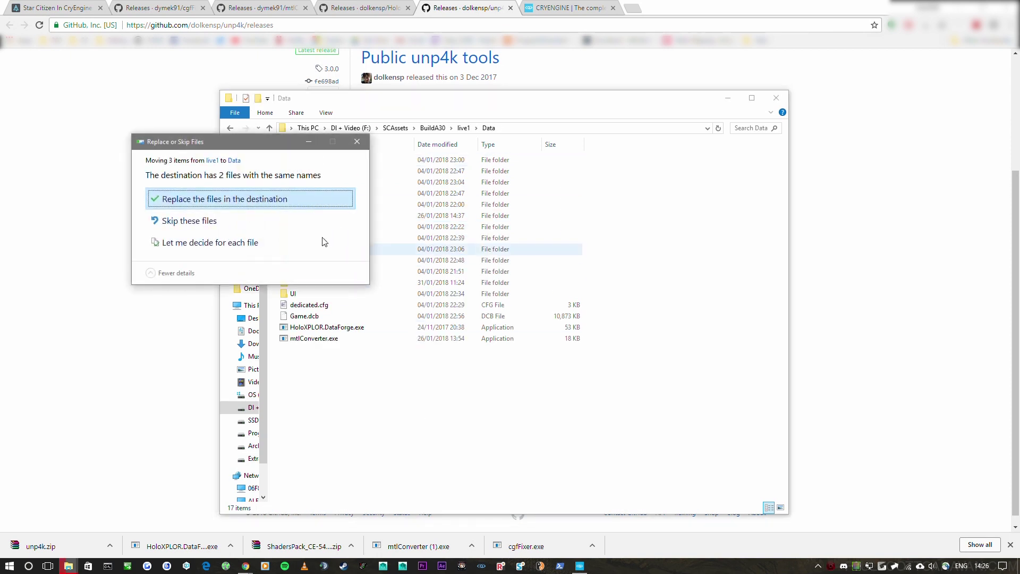
{"action": "left_click", "coordinate": [319, 221]}
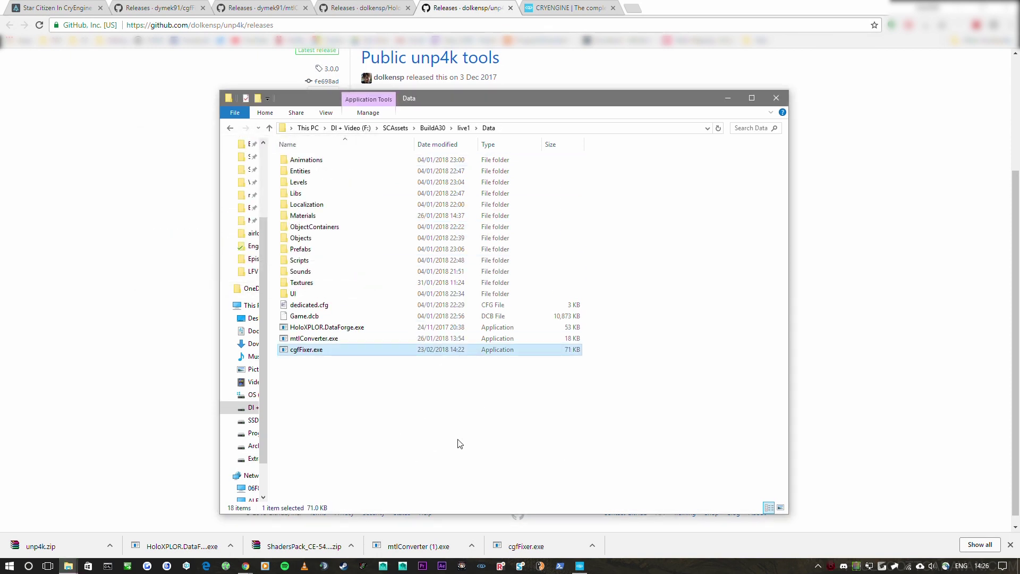
Run cgfFixer and mtlConverter on the Objects folder, close their consoles, and refresh Data.
{"action": "left_click", "coordinate": [312, 240]}
{"action": "left_click_drag", "start_coordinate": [317, 243], "coordinate": [306, 350]}
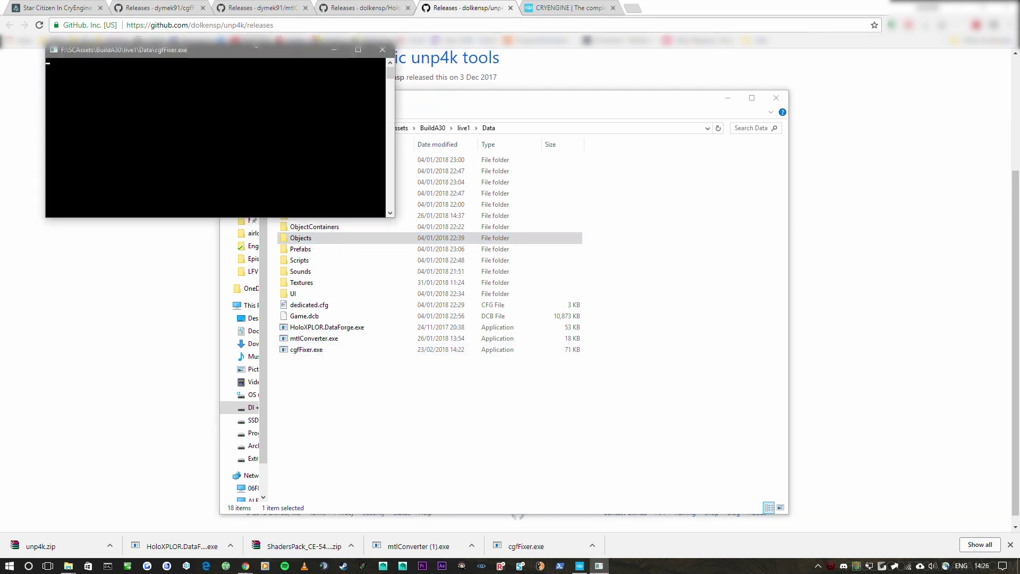
{"action": "left_click_drag", "start_coordinate": [213, 50], "coordinate": [148, 19]}
{"action": "left_click", "coordinate": [291, 237]}
{"action": "left_click_drag", "start_coordinate": [291, 238], "coordinate": [313, 339]}
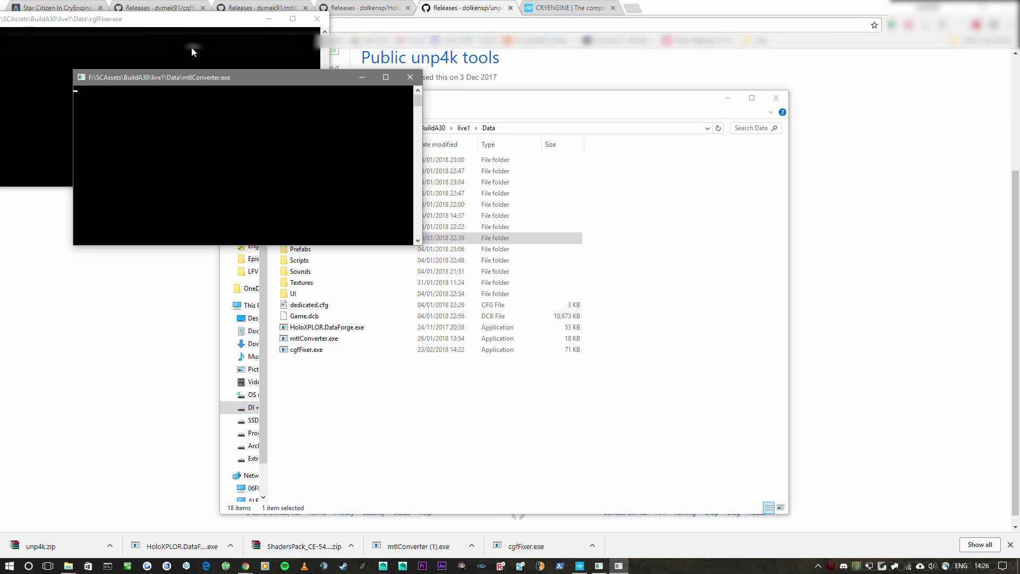
{"action": "left_click_drag", "start_coordinate": [212, 77], "coordinate": [311, 103]}
{"action": "left_click_drag", "start_coordinate": [221, 24], "coordinate": [315, 37]}
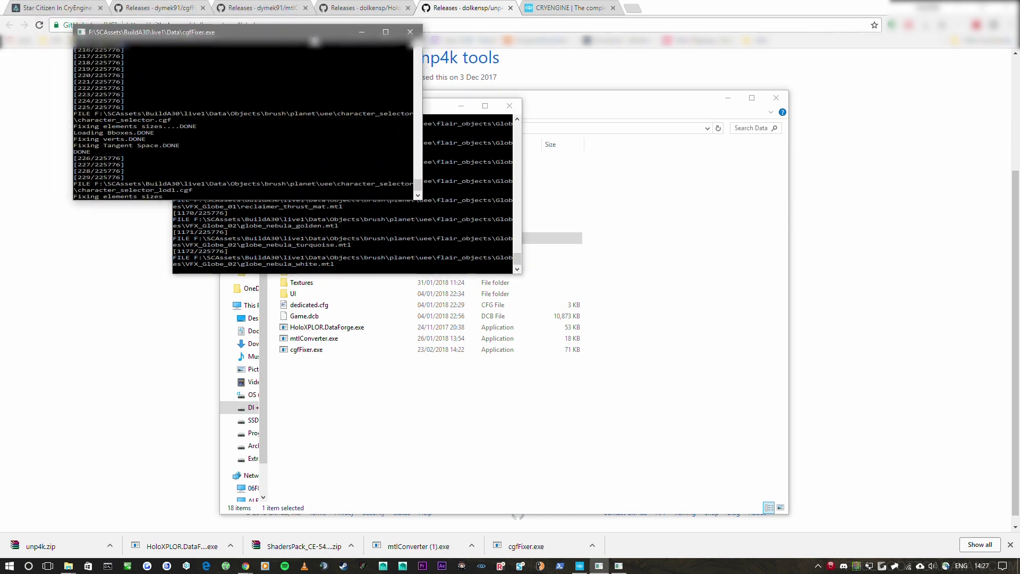
{"action": "left_click", "coordinate": [509, 106]}
{"action": "left_click", "coordinate": [410, 32]}
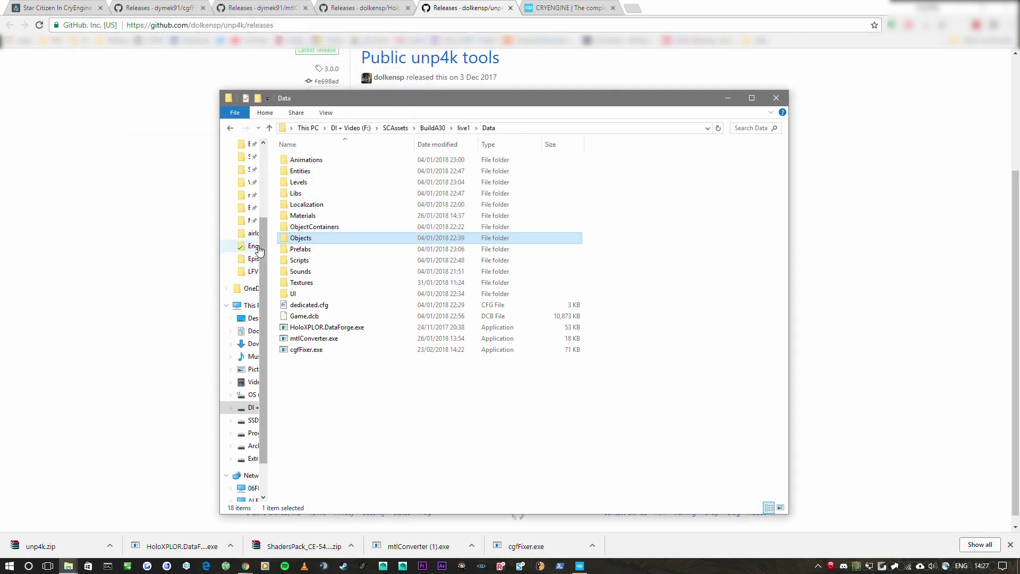
{"action": "left_click", "coordinate": [389, 428]}
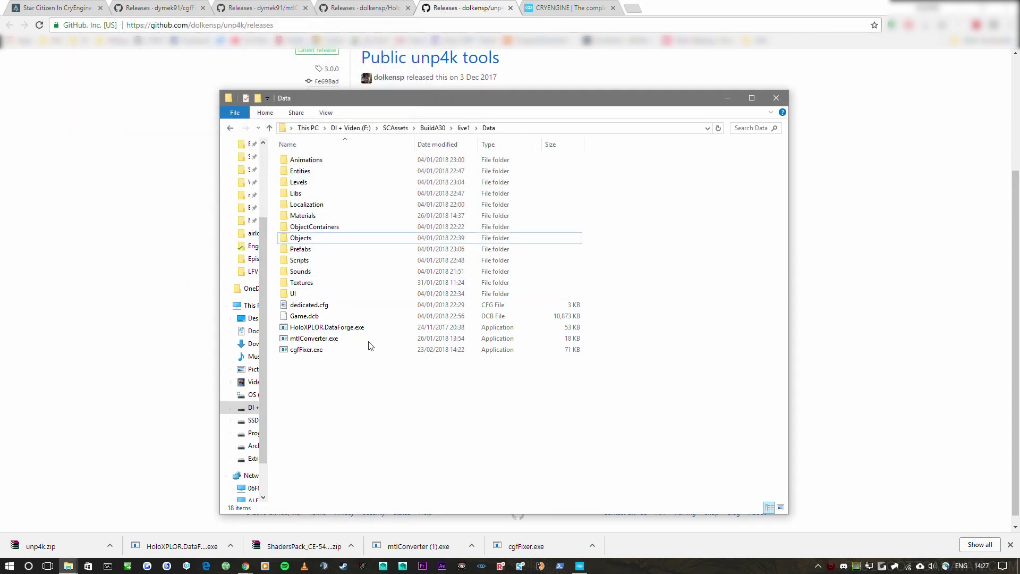
{"action": "left_click", "coordinate": [463, 129]}
{"action": "double_click", "coordinate": [289, 160]}
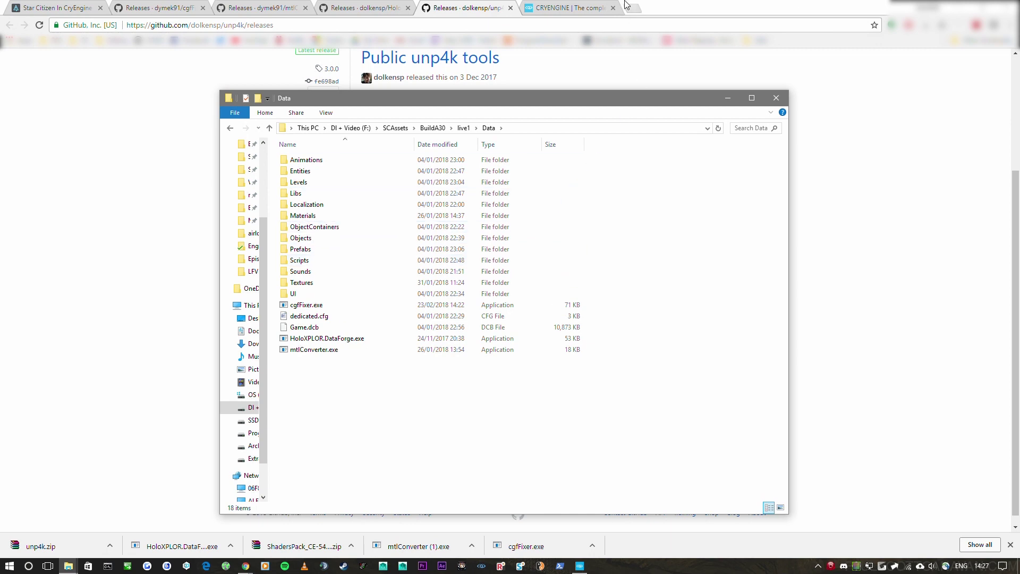
Open the Get CRYENGINE sign-up page from the CRYENGINE website.
{"action": "left_click", "coordinate": [542, 7]}
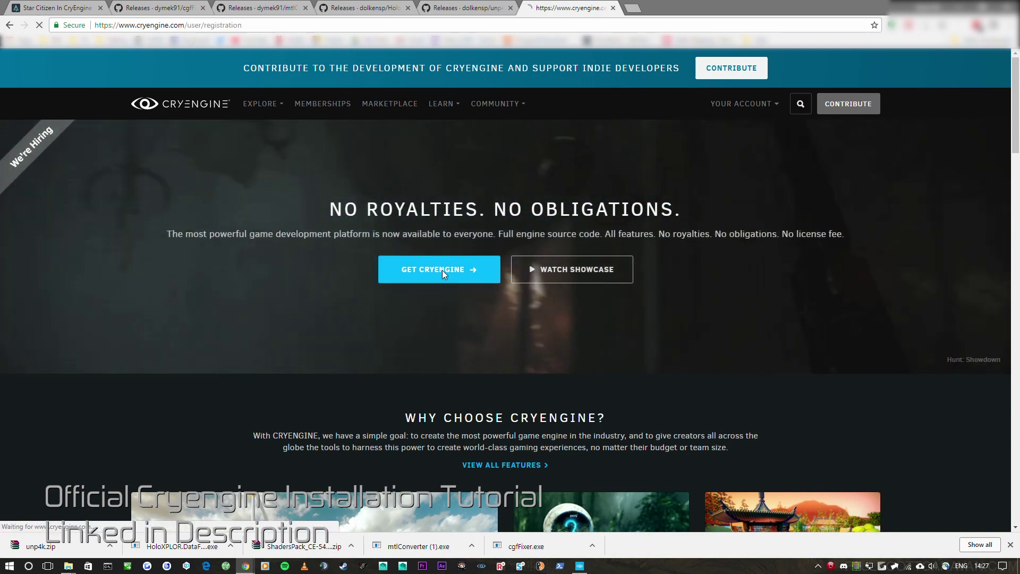
{"action": "left_click", "coordinate": [442, 270]}
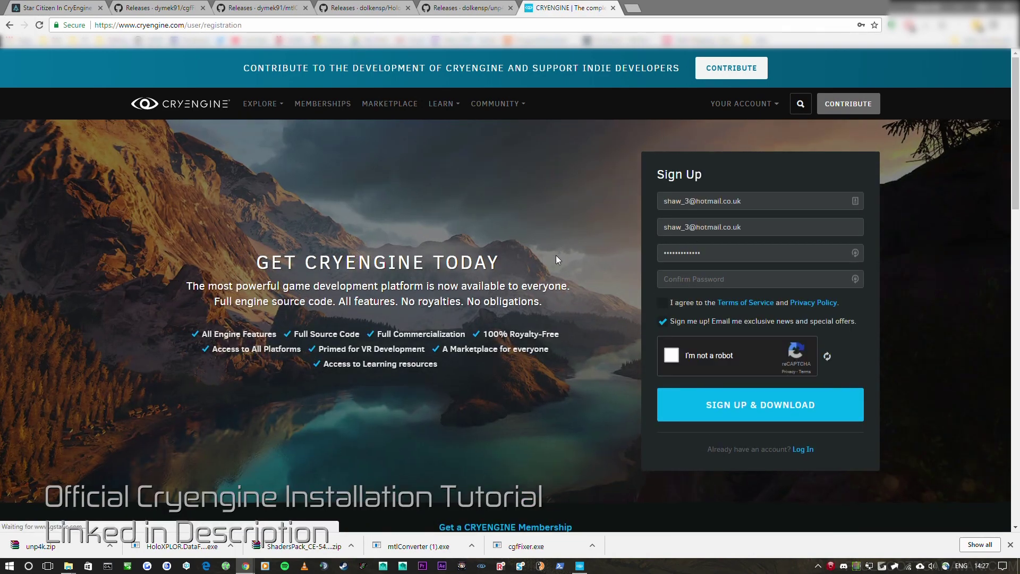
{"action": "scroll", "coordinate": [556, 255], "scroll_direction": "down", "scroll_amount": 1}
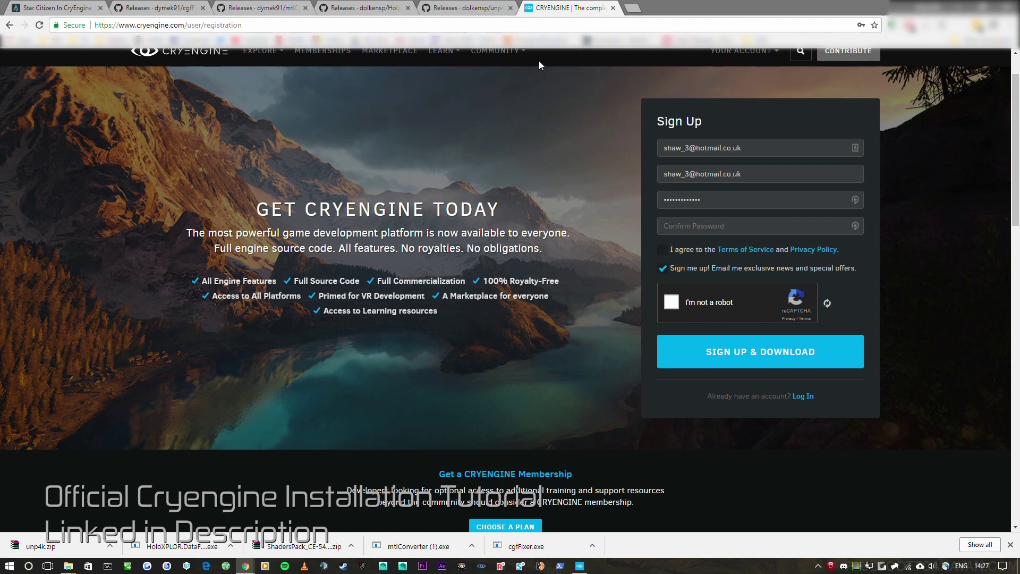
Start a new CRYENGINE 5.4 project in the launcher.
{"action": "left_click", "coordinate": [613, 9]}
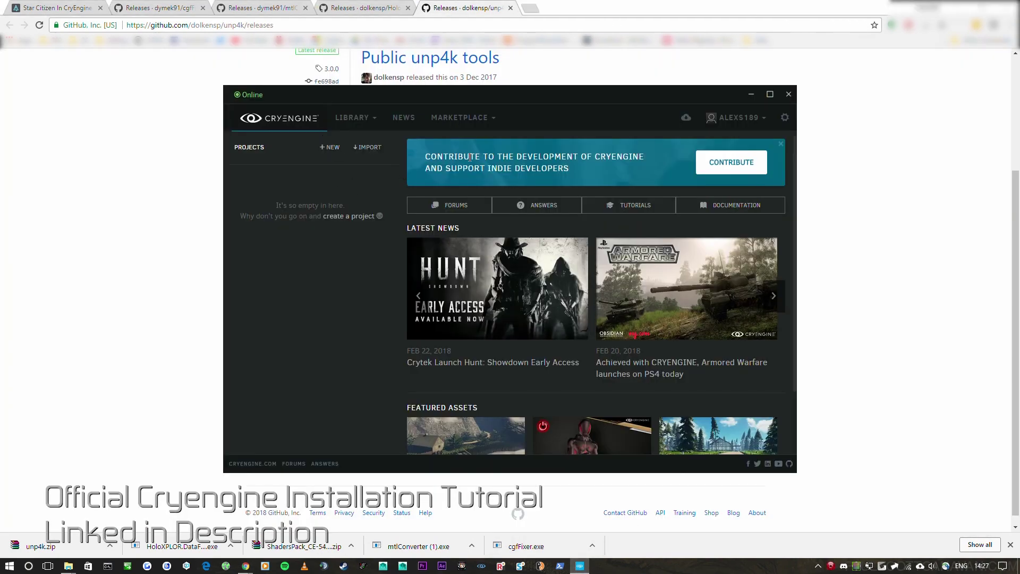
{"action": "left_click", "coordinate": [329, 148]}
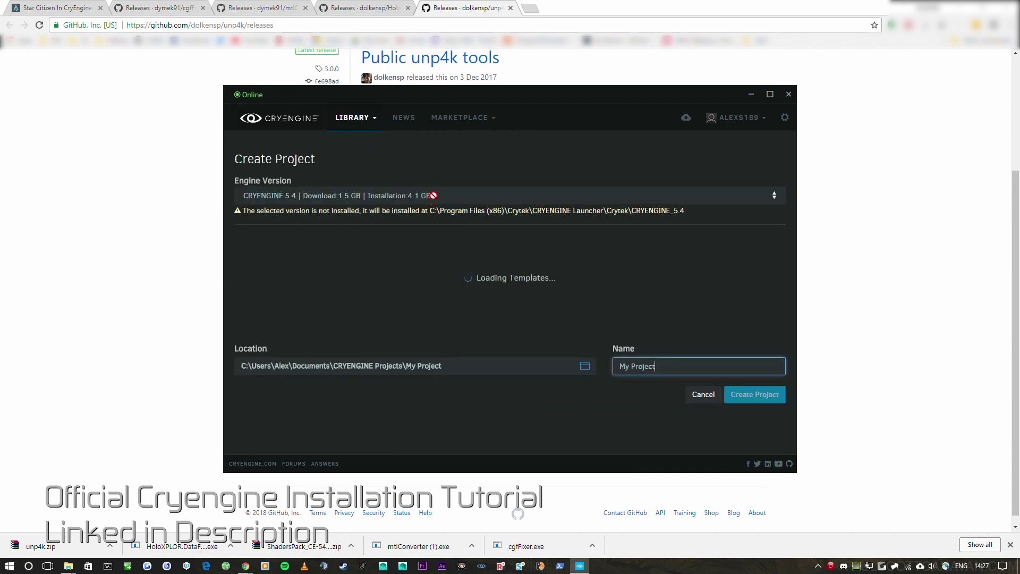
{"action": "left_click", "coordinate": [298, 196]}
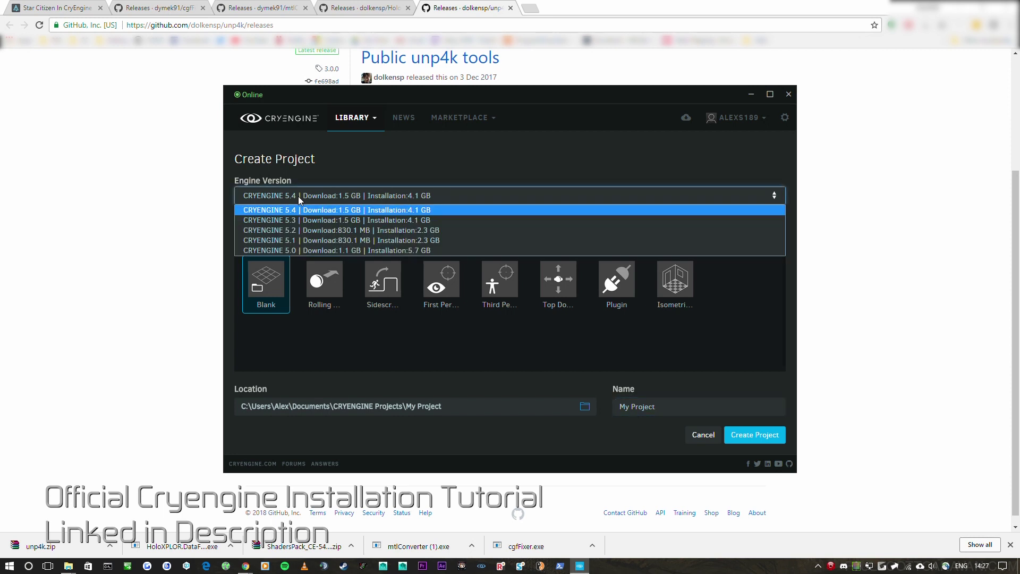
{"action": "left_click", "coordinate": [298, 196]}
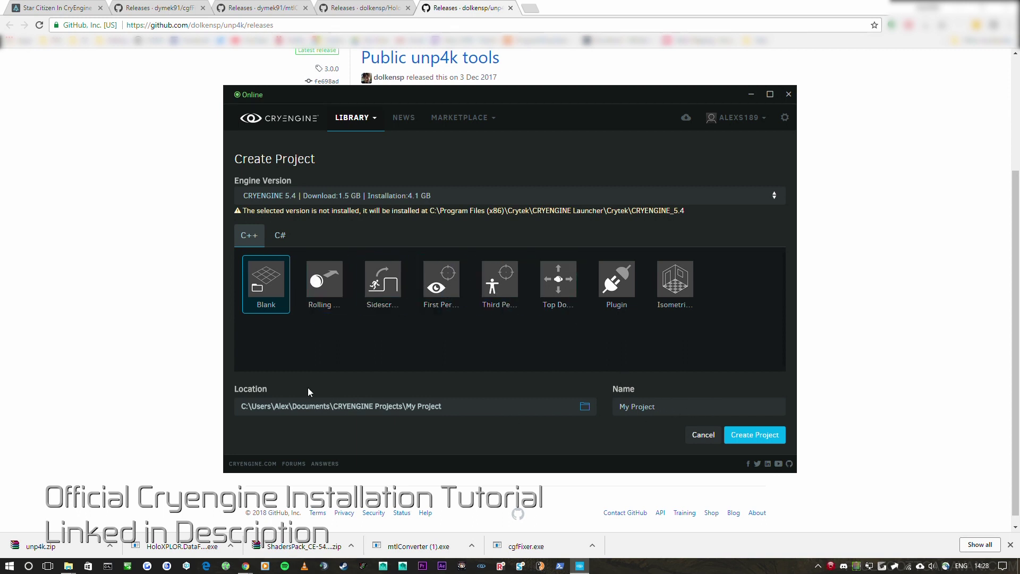
Name the project 'Cryengine', then cancel the project setup.
{"action": "left_click", "coordinate": [684, 408]}
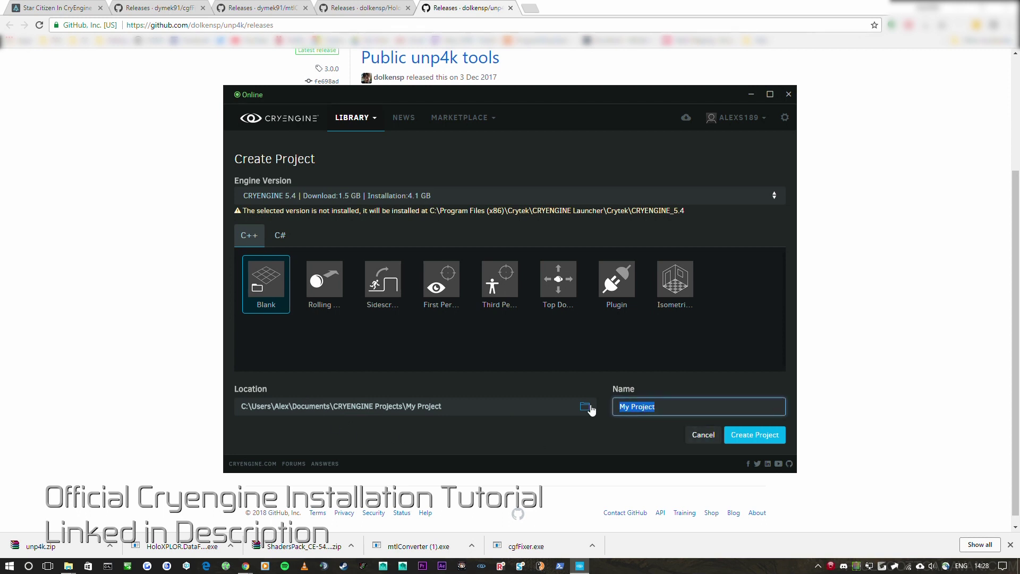
{"action": "type", "text": "Sta"}
{"action": "key", "text": "BackSpace"}
{"action": "key", "text": "BackSpace"}
{"action": "key", "text": "BackSpace"}
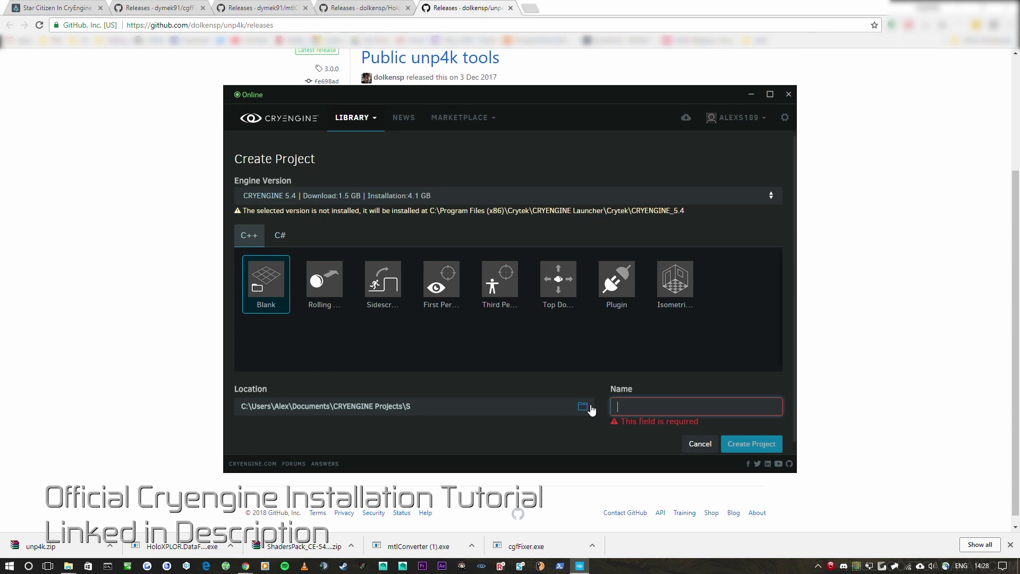
{"action": "type", "text": "Cryengineering"}
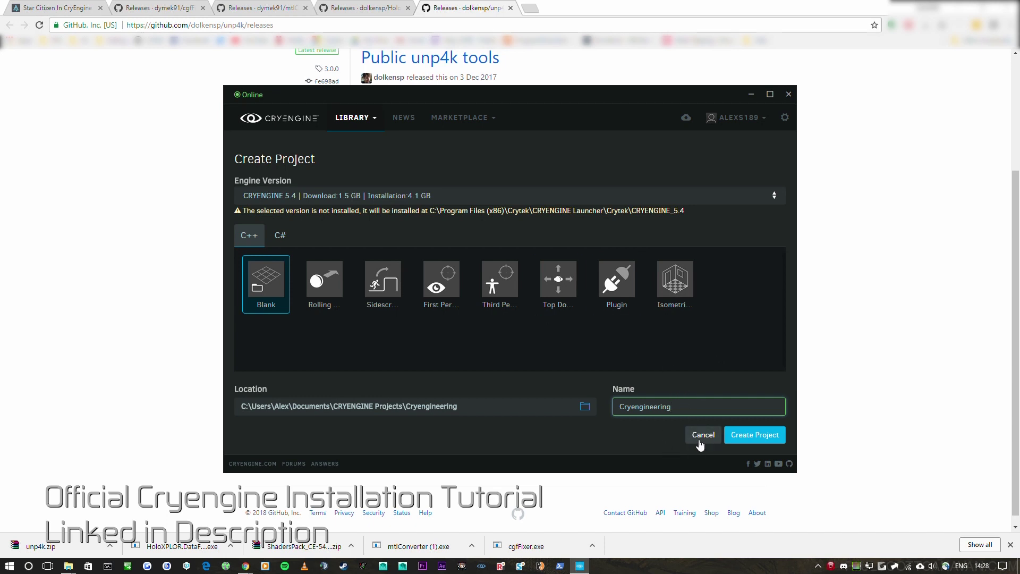
{"action": "left_click", "coordinate": [702, 437]}
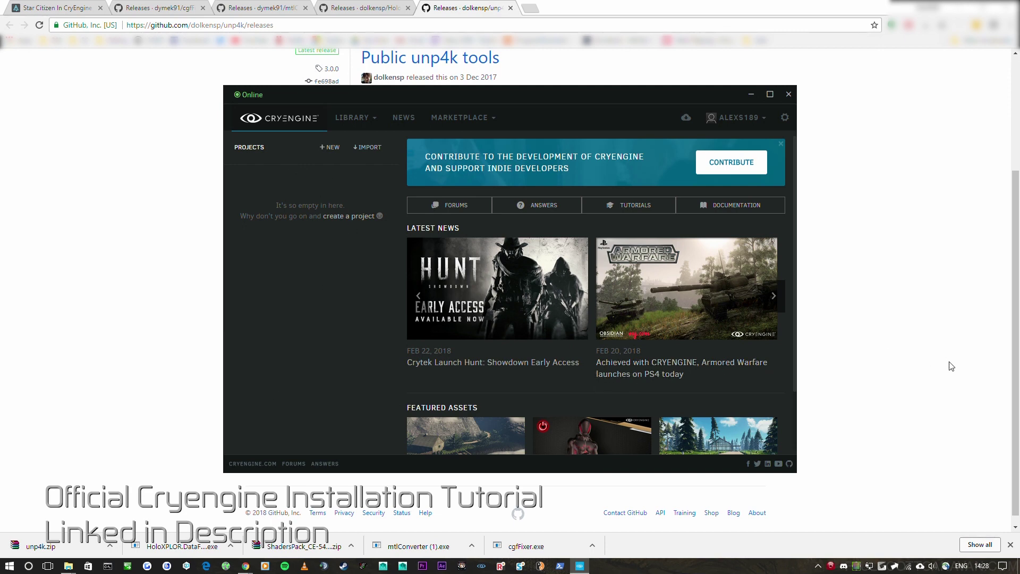
{"action": "left_click", "coordinate": [68, 566]}
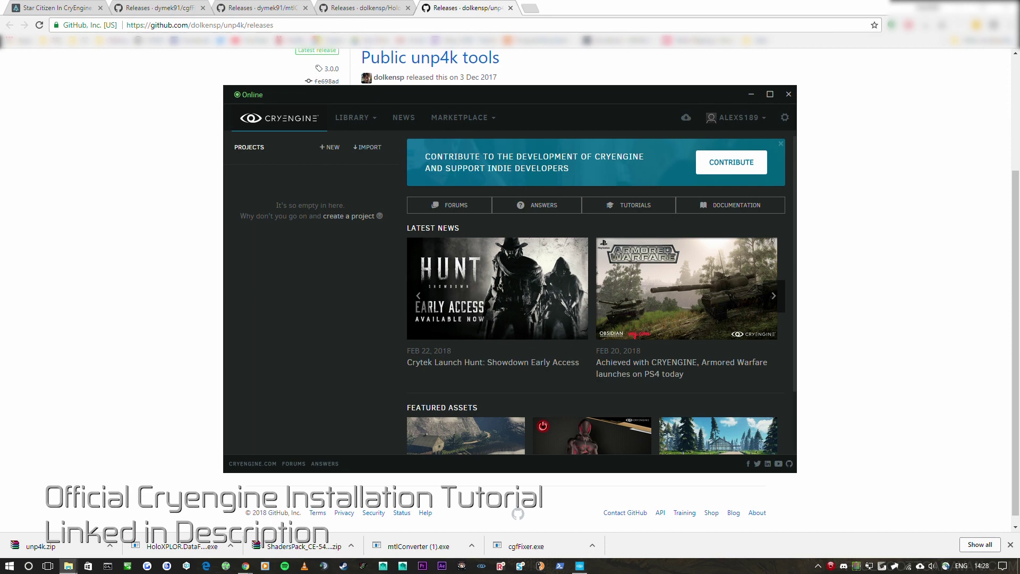
{"action": "left_click_drag", "start_coordinate": [559, 142], "coordinate": [376, 101]}
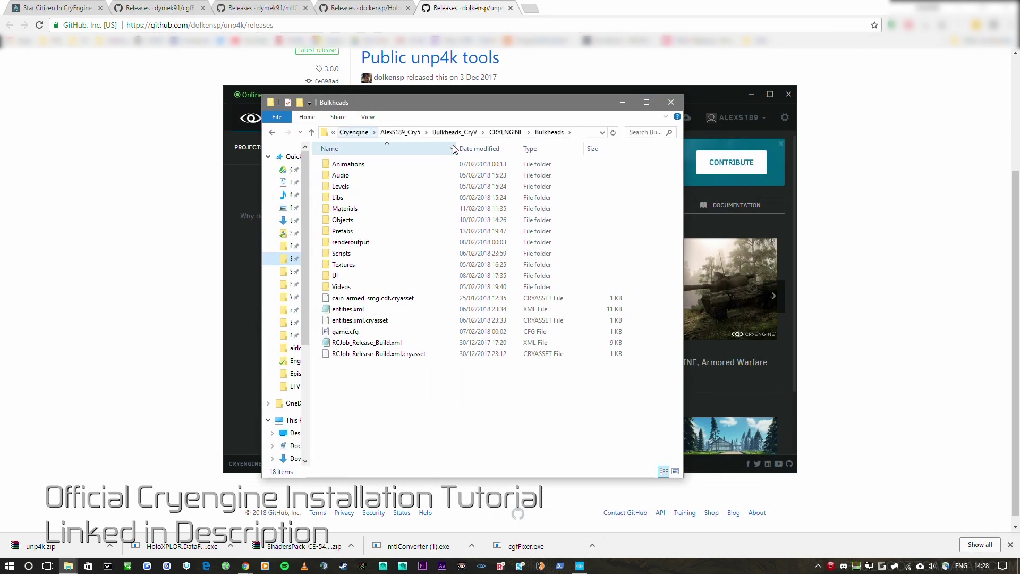
{"action": "left_click", "coordinate": [582, 137]}
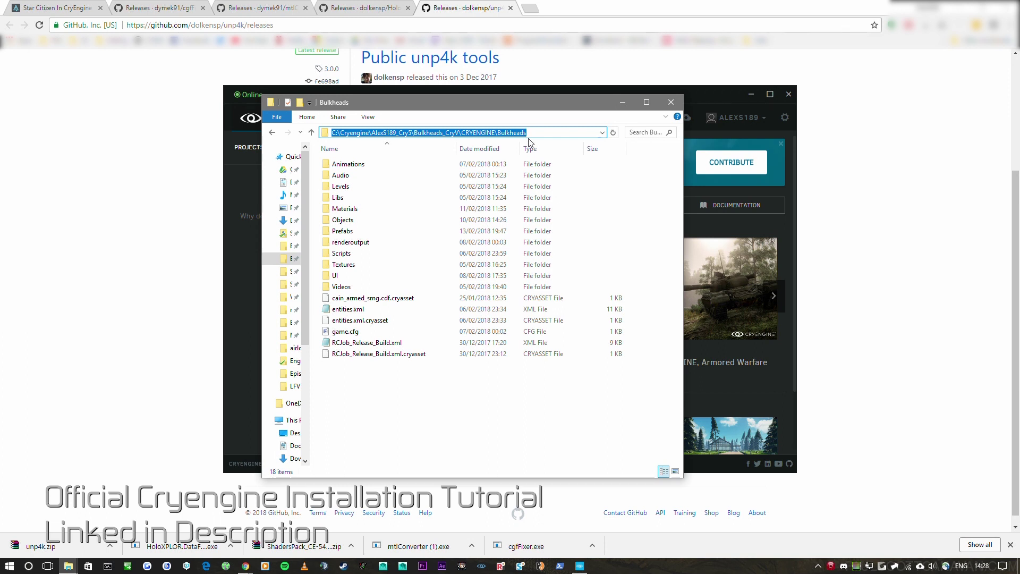
{"action": "left_click", "coordinate": [414, 432]}
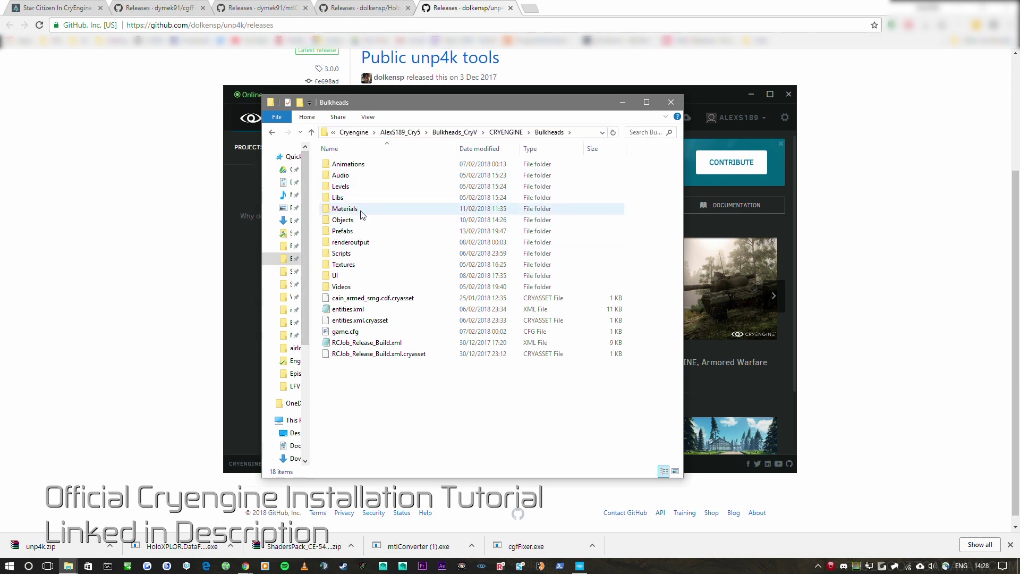
{"action": "left_click", "coordinate": [455, 132]}
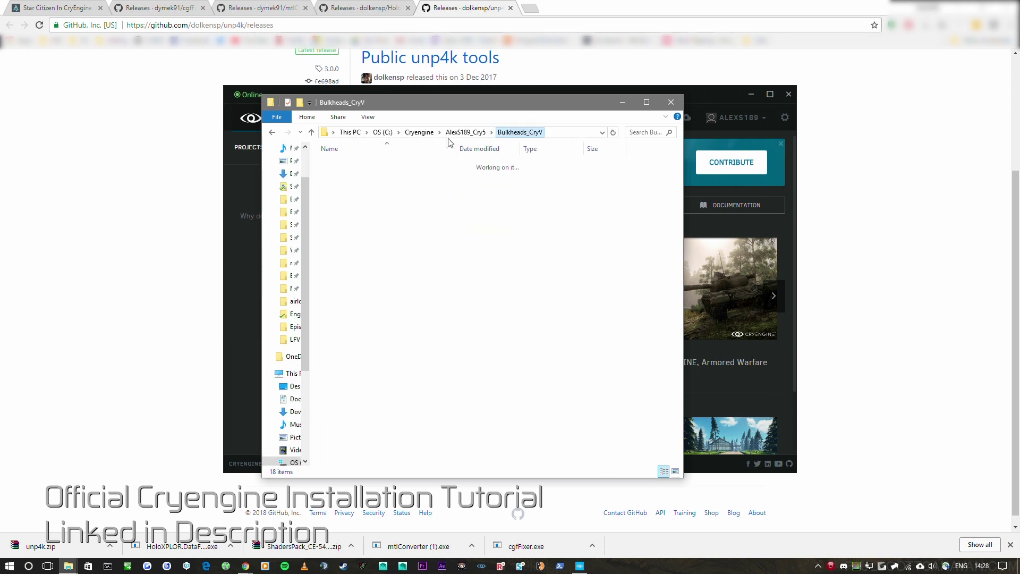
{"action": "double_click", "coordinate": [347, 177]}
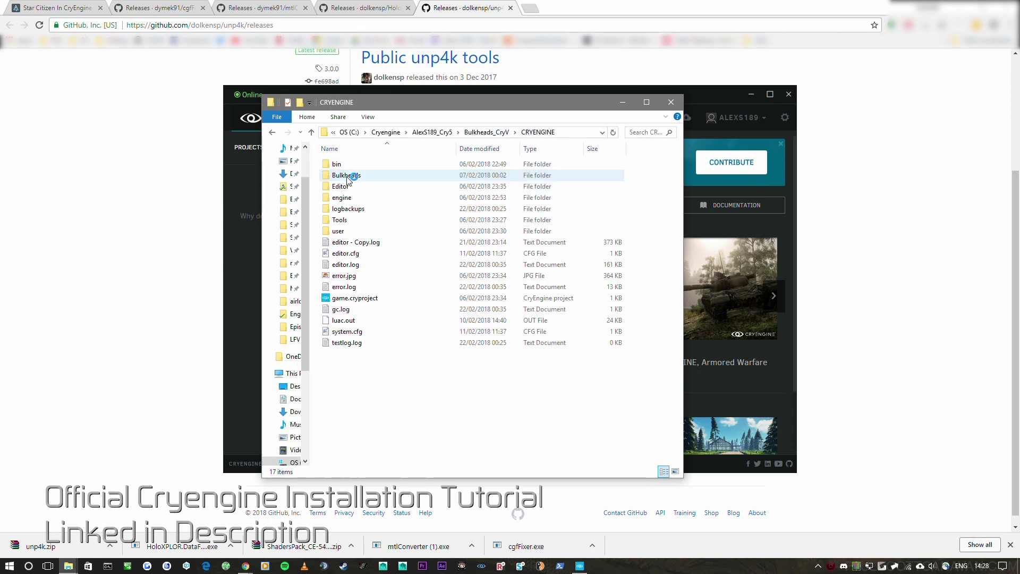
{"action": "right_click", "coordinate": [479, 566]}
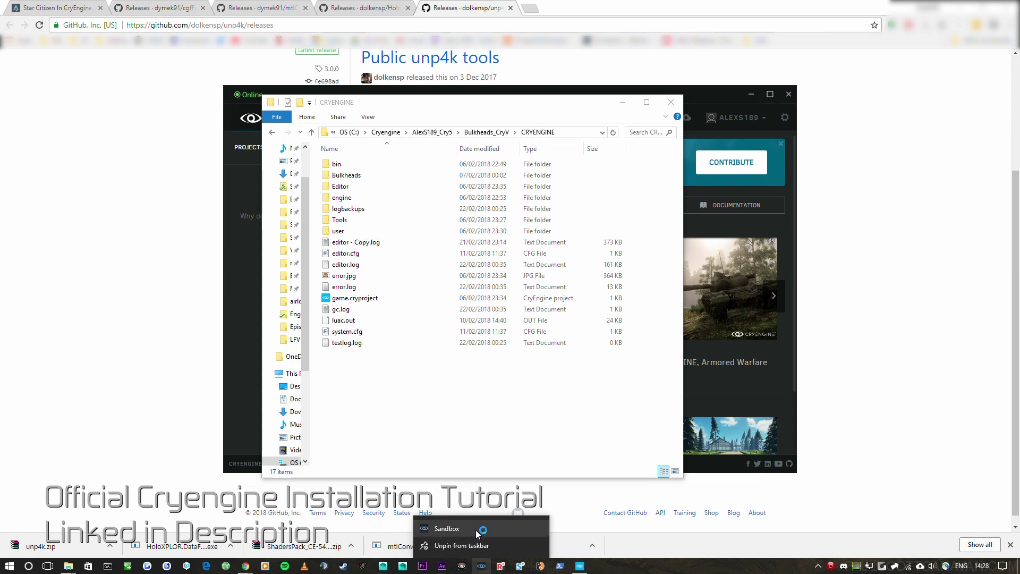
{"action": "left_click", "coordinate": [422, 432]}
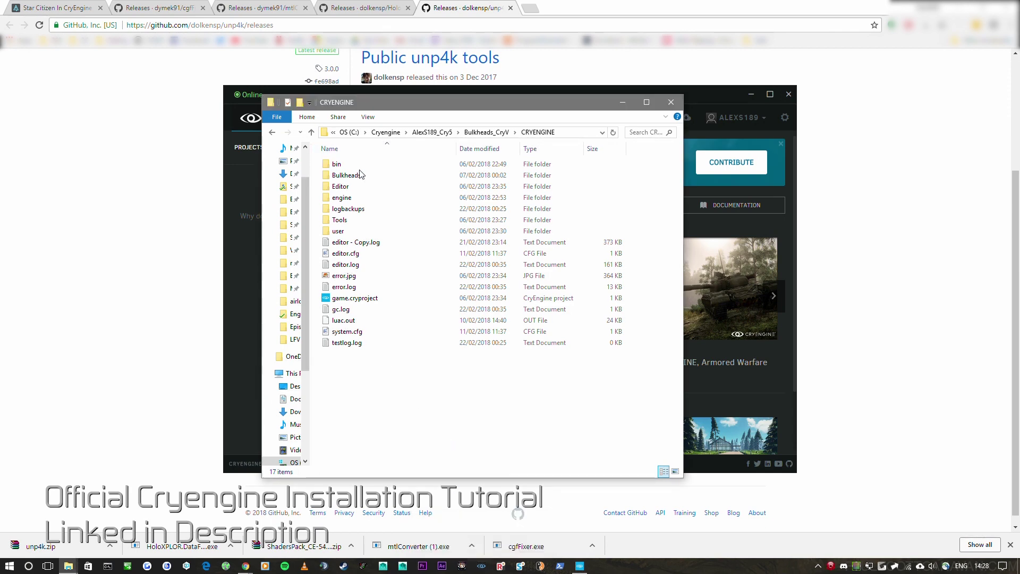
{"action": "double_click", "coordinate": [340, 163]}
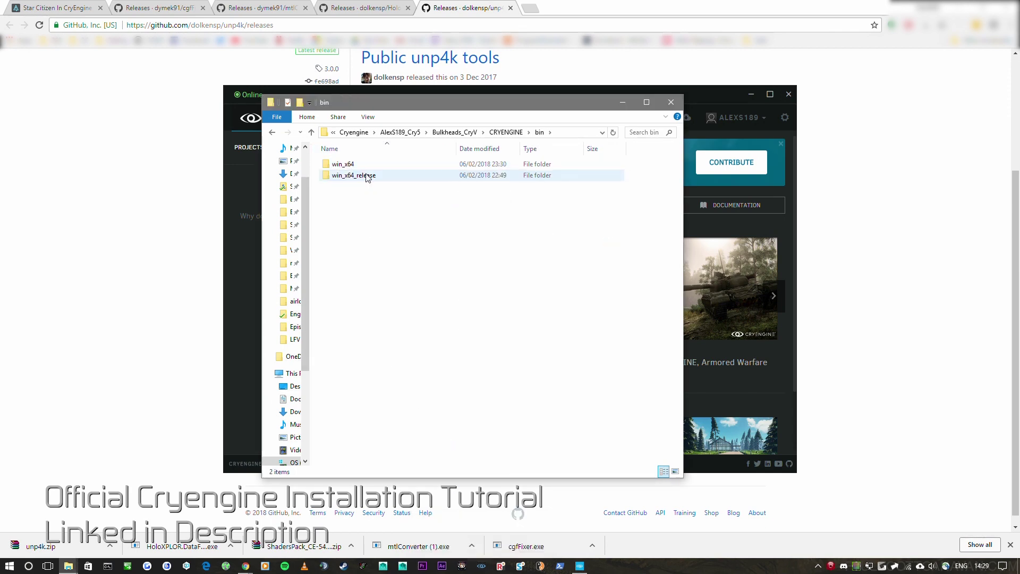
{"action": "double_click", "coordinate": [368, 166]}
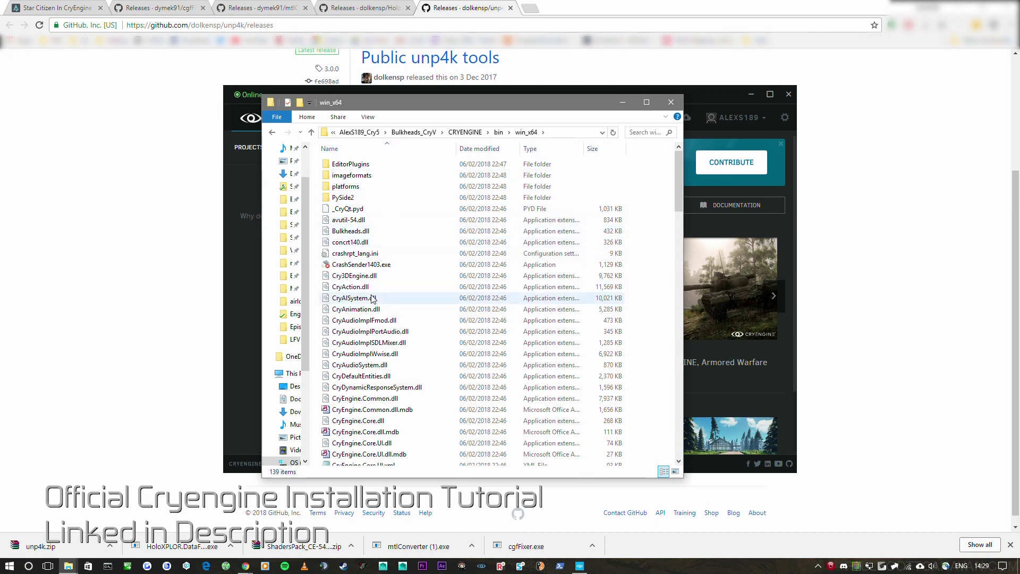
{"action": "scroll", "coordinate": [376, 303], "scroll_direction": "down", "scroll_amount": 5}
{"action": "scroll", "coordinate": [376, 307], "scroll_direction": "down", "scroll_amount": 20}
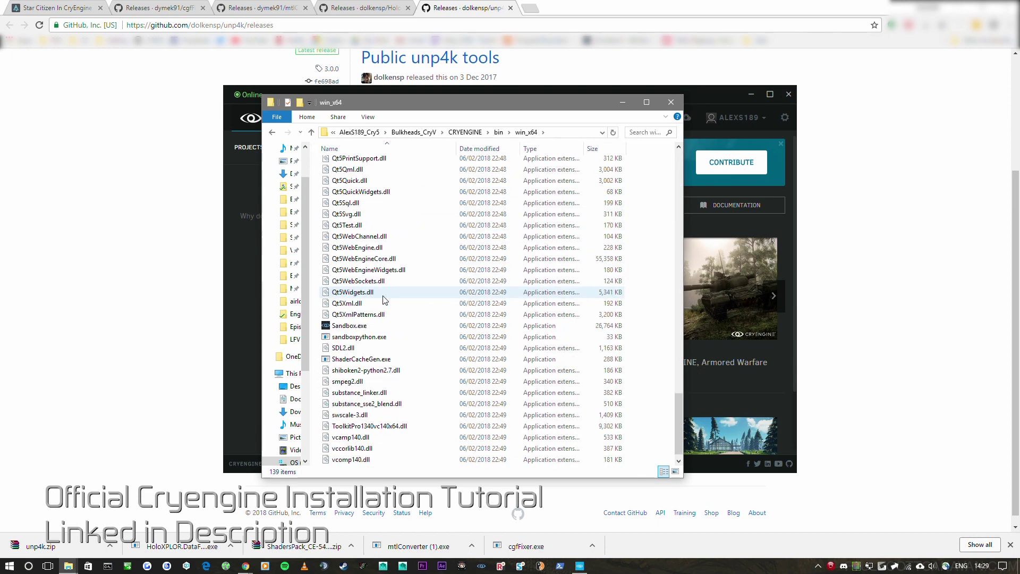
{"action": "left_click", "coordinate": [349, 316]}
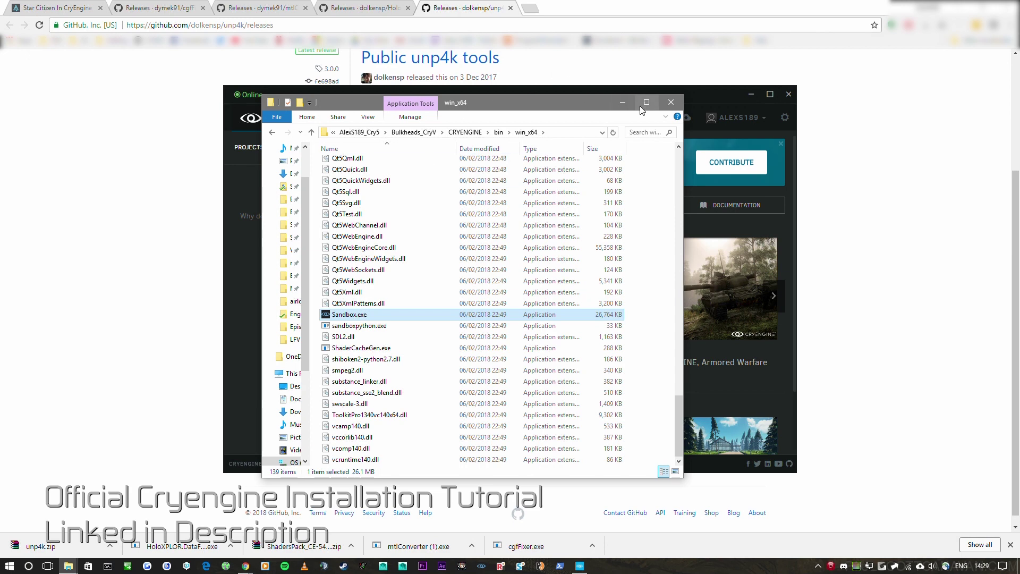
{"action": "left_click", "coordinate": [670, 102]}
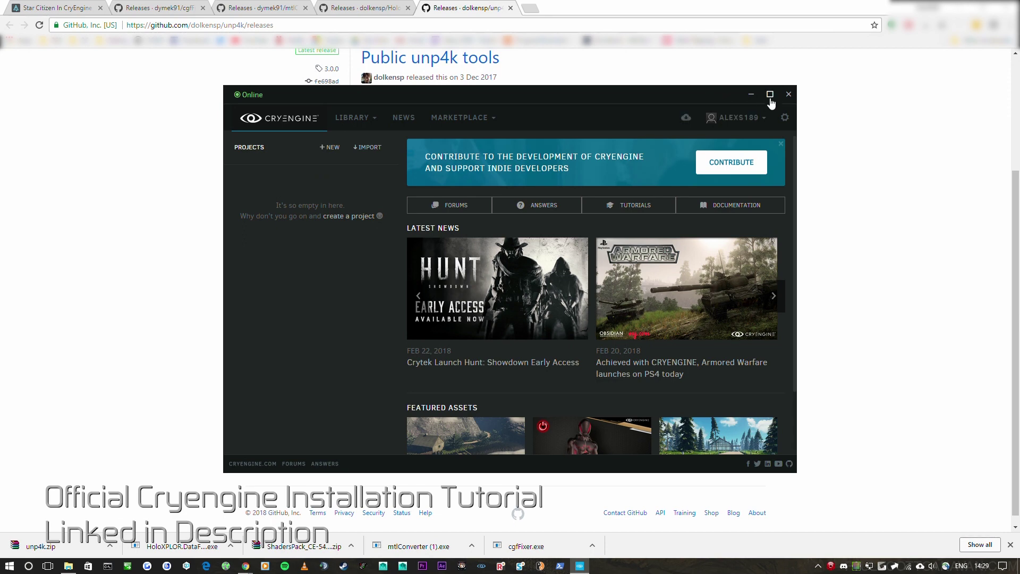
Close and fully quit the CRYENGINE launcher from its tray icon.
{"action": "left_click", "coordinate": [788, 94]}
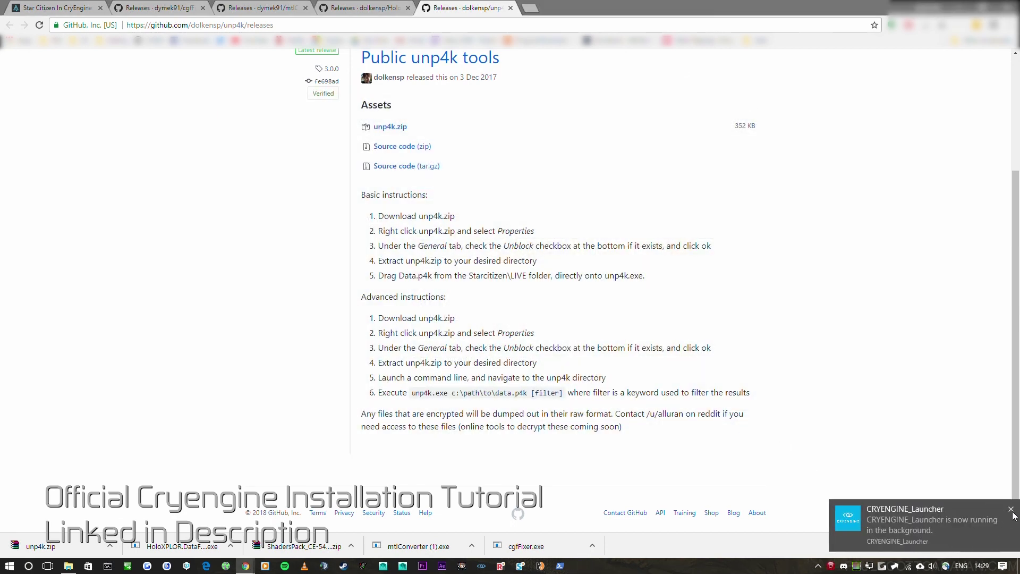
{"action": "left_click", "coordinate": [1011, 510]}
{"action": "left_click", "coordinate": [818, 565]}
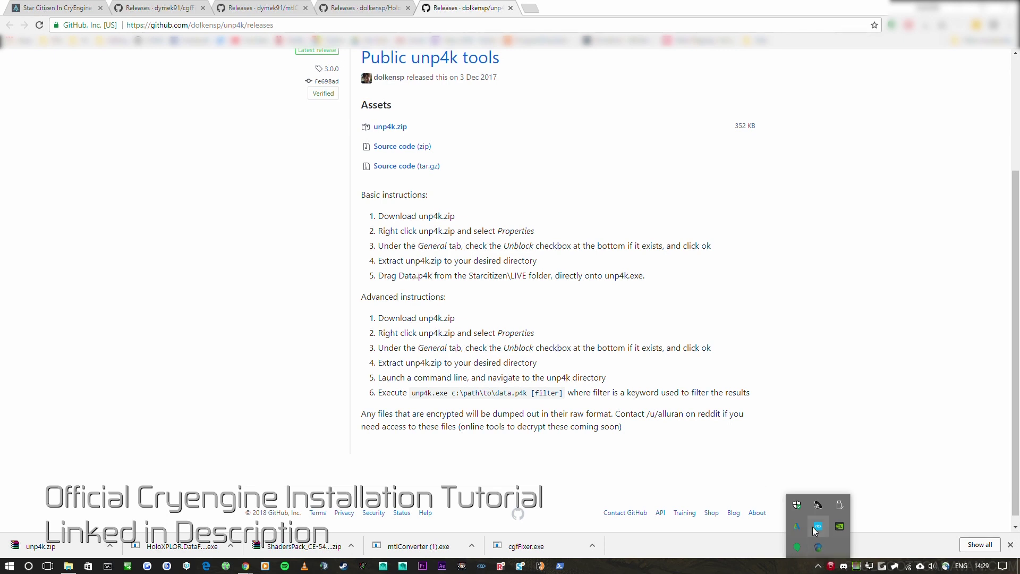
{"action": "right_click", "coordinate": [817, 526]}
{"action": "left_click", "coordinate": [845, 519]}
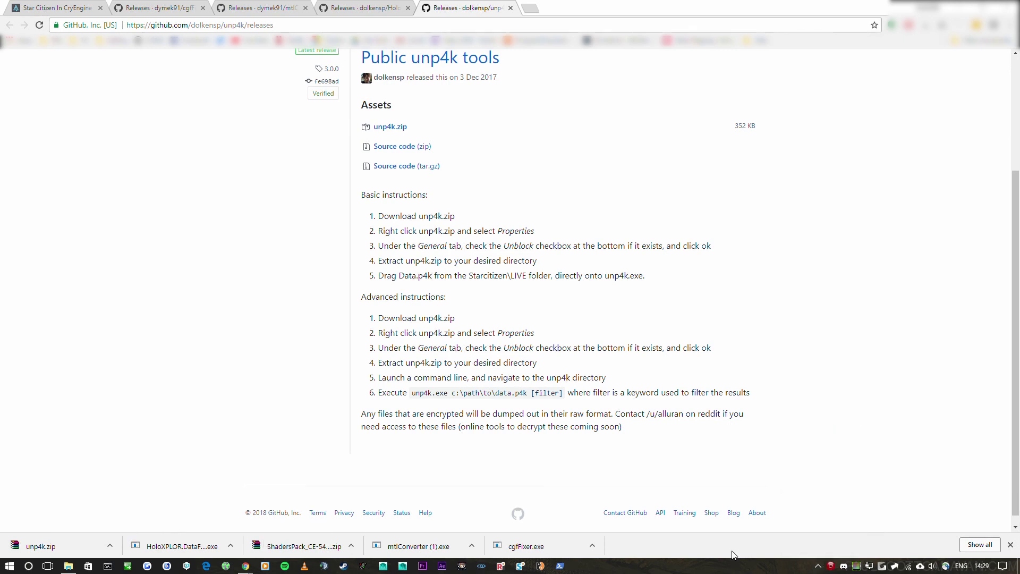
In live1's Data folder, select Objects, Prefabs, Textures, UI, Animations, Libs and Materials.
{"action": "left_click", "coordinate": [68, 565]}
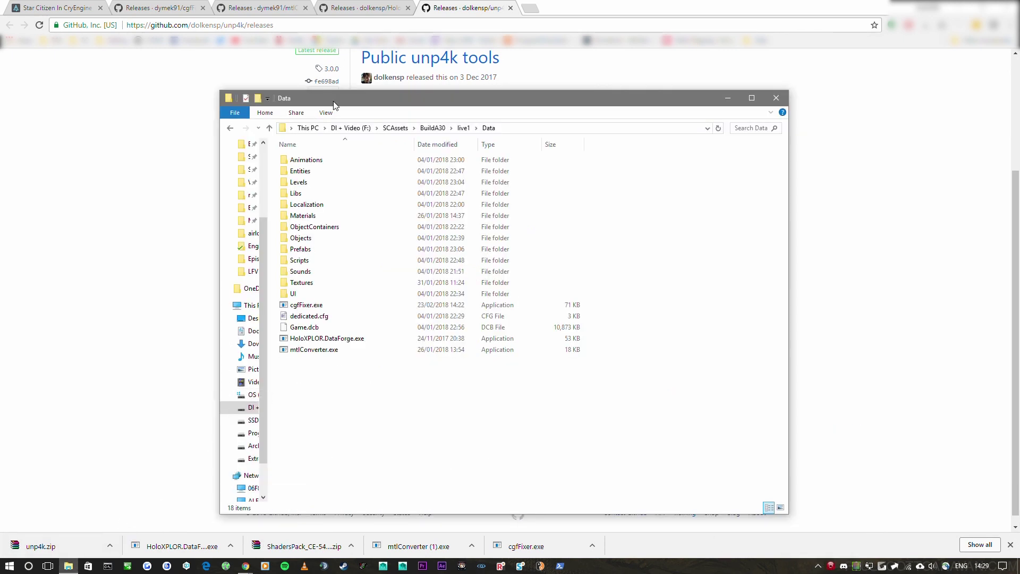
{"action": "left_click_drag", "start_coordinate": [452, 502], "coordinate": [245, 151]}
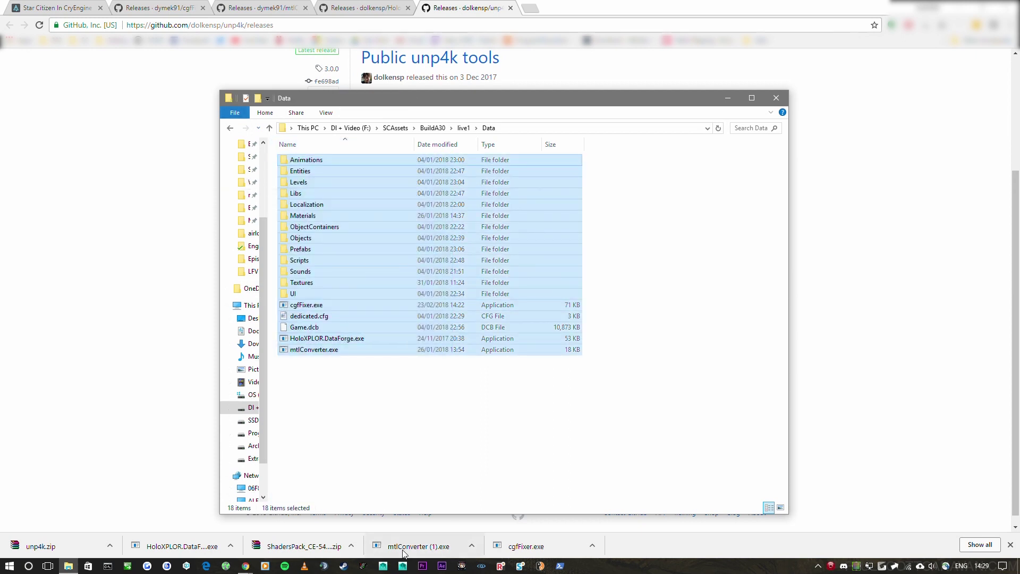
{"action": "left_click", "coordinate": [327, 381]}
{"action": "left_click", "coordinate": [305, 295]}
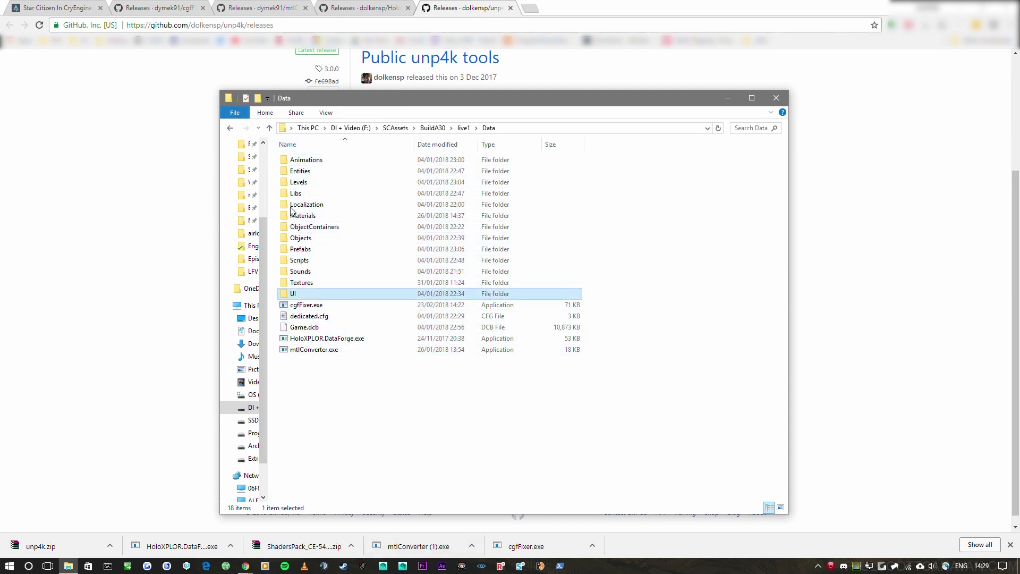
{"action": "left_click", "coordinate": [306, 161], "text": "shift"}
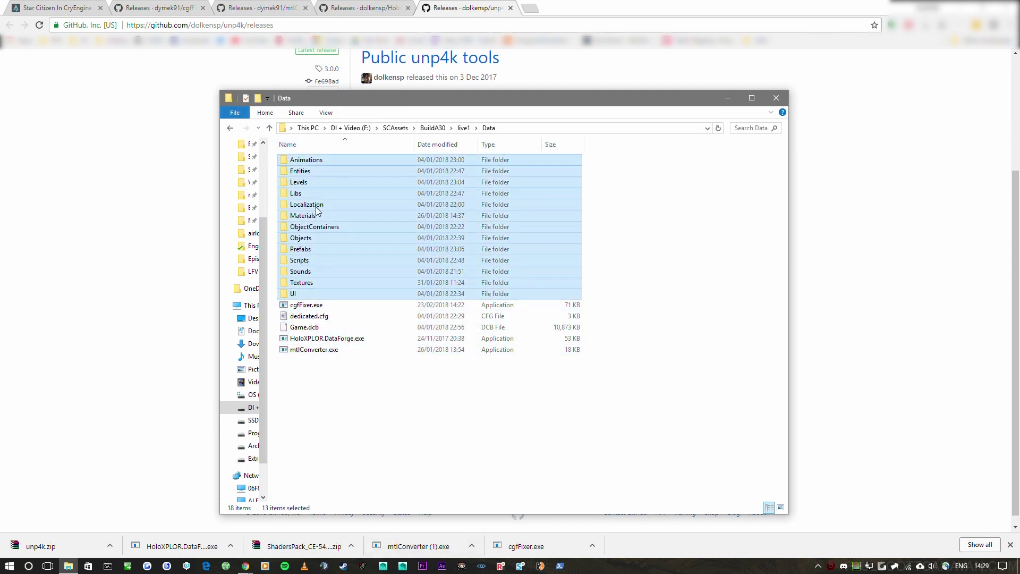
{"action": "left_click", "coordinate": [320, 239]}
{"action": "left_click", "coordinate": [311, 250], "text": "ctrl"}
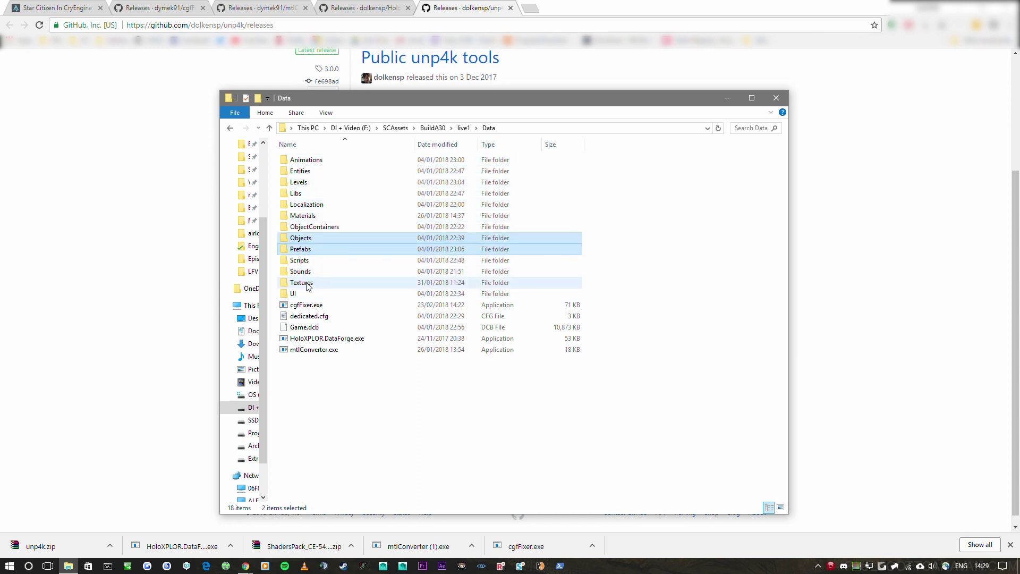
{"action": "left_click", "coordinate": [304, 285], "text": "ctrl"}
{"action": "left_click", "coordinate": [297, 295], "text": "ctrl"}
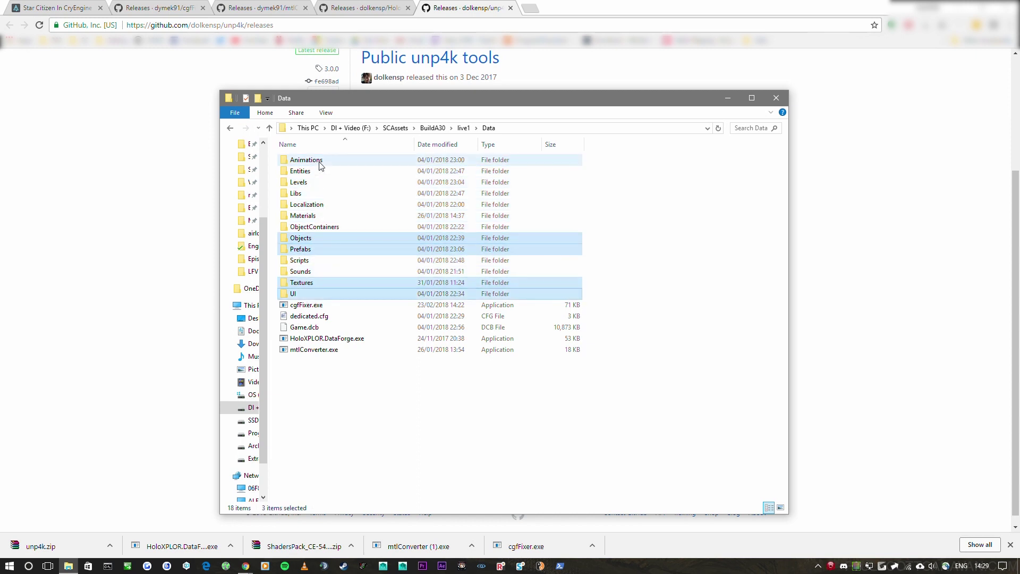
{"action": "left_click", "coordinate": [314, 161], "text": "ctrl"}
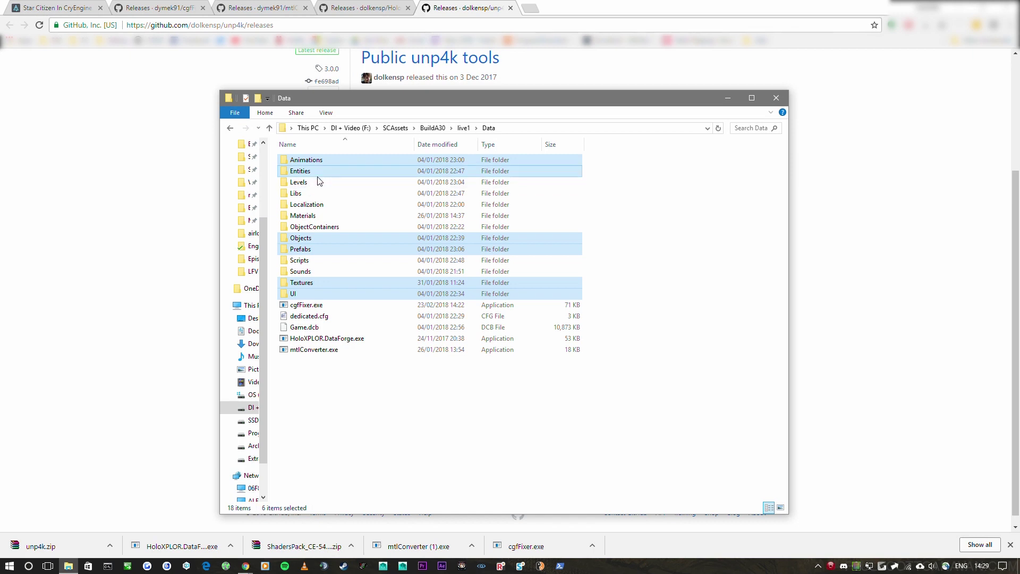
{"action": "left_click", "coordinate": [319, 173], "text": "ctrl"}
{"action": "left_click", "coordinate": [313, 194], "text": "ctrl"}
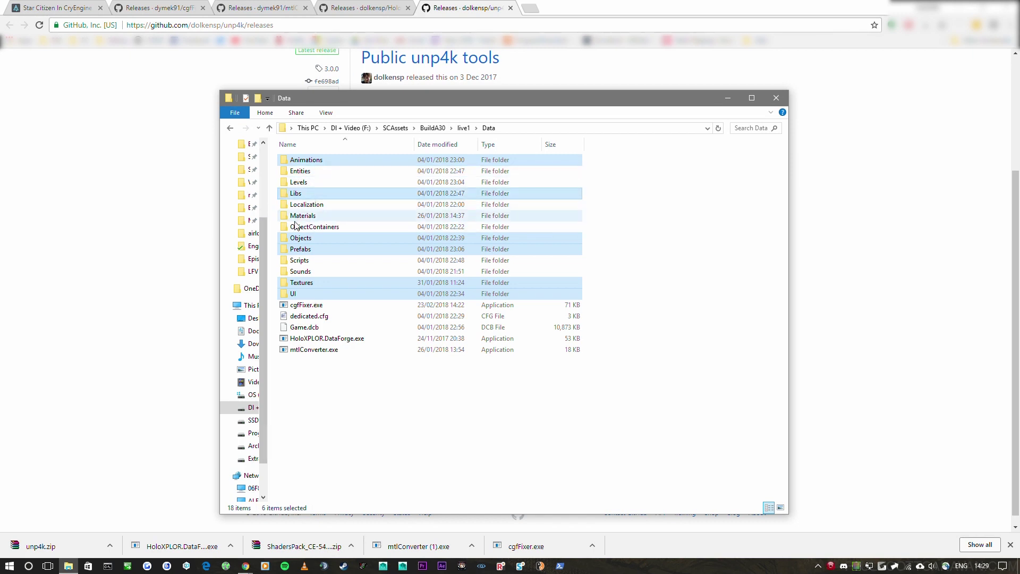
{"action": "left_click", "coordinate": [297, 217], "text": "ctrl"}
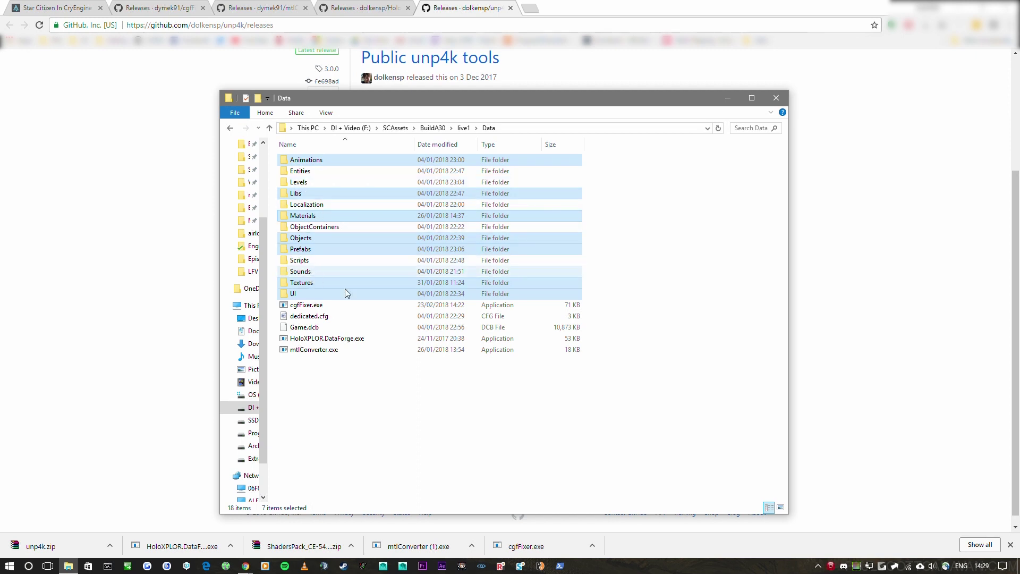
Browse Levels\Galaxy\Systems\Stanton\ArcCorp\Area18, then return to the Data folder.
{"action": "double_click", "coordinate": [299, 182]}
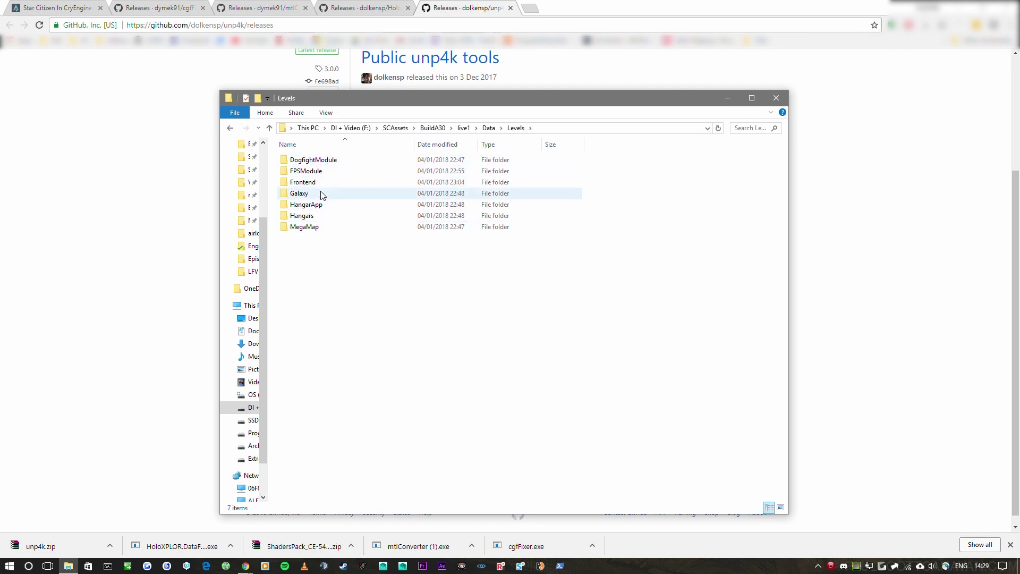
{"action": "double_click", "coordinate": [318, 194]}
{"action": "double_click", "coordinate": [332, 163]}
{"action": "double_click", "coordinate": [334, 164]}
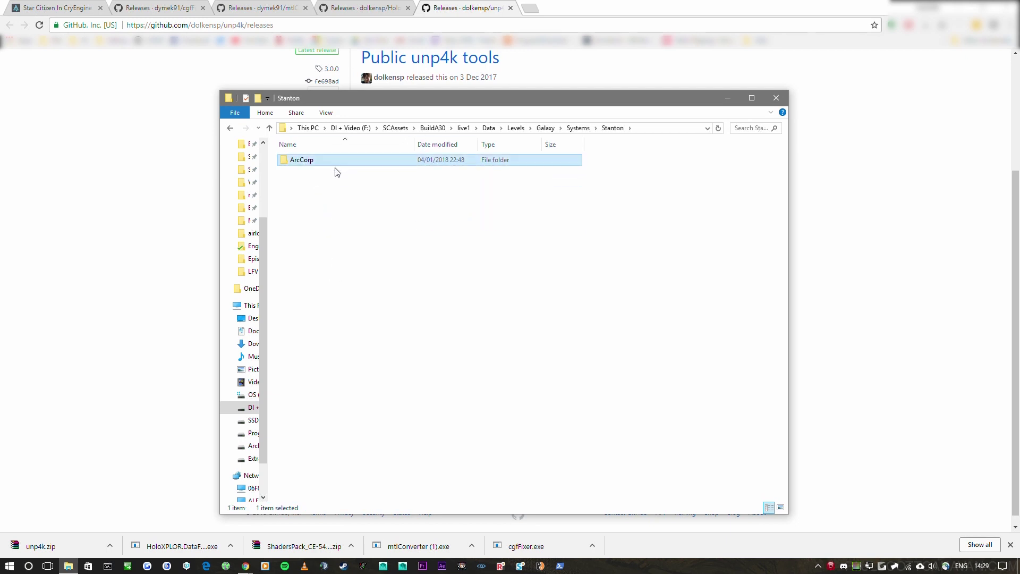
{"action": "double_click", "coordinate": [336, 162]}
{"action": "double_click", "coordinate": [336, 162]}
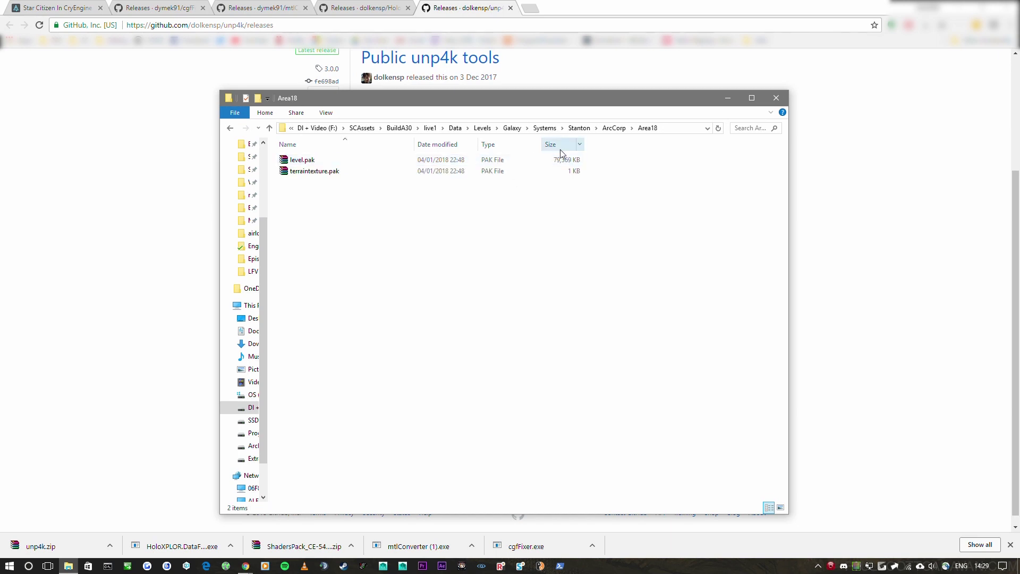
{"action": "left_click", "coordinate": [453, 128]}
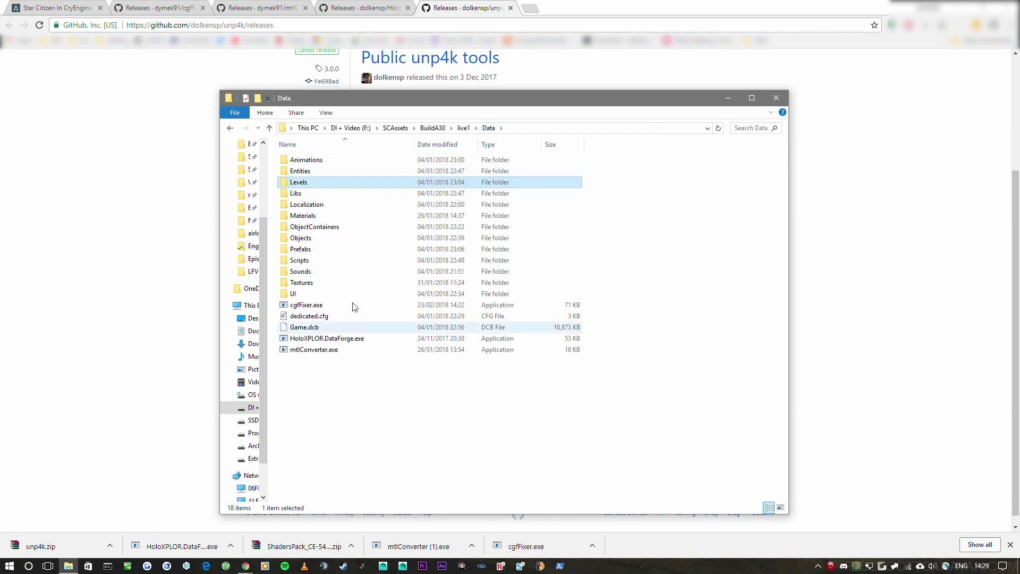
Select the Animations, Libs, Objects, Prefabs, Textures and UI folders.
{"action": "left_click", "coordinate": [307, 161]}
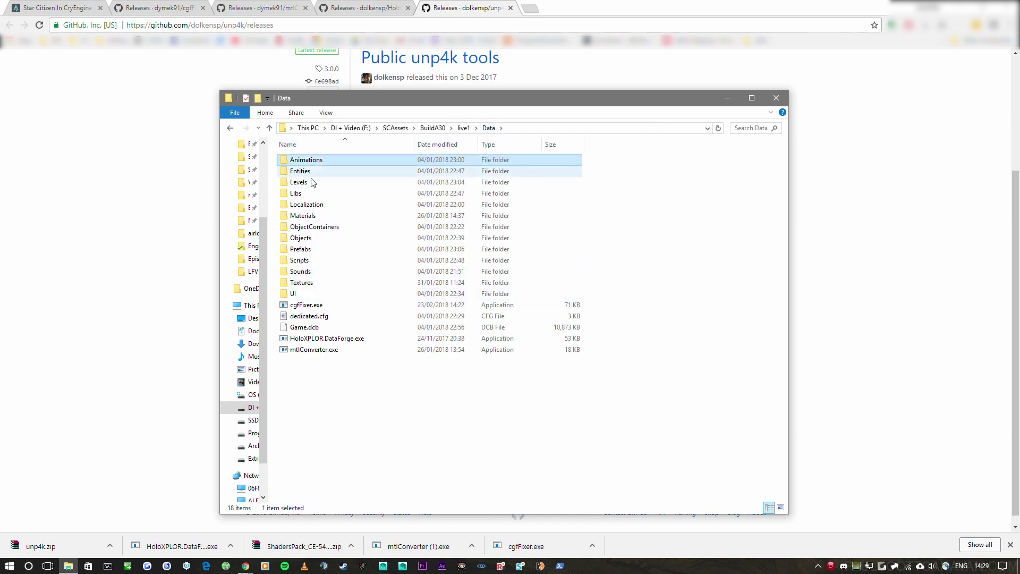
{"action": "left_click", "coordinate": [314, 195], "text": "ctrl"}
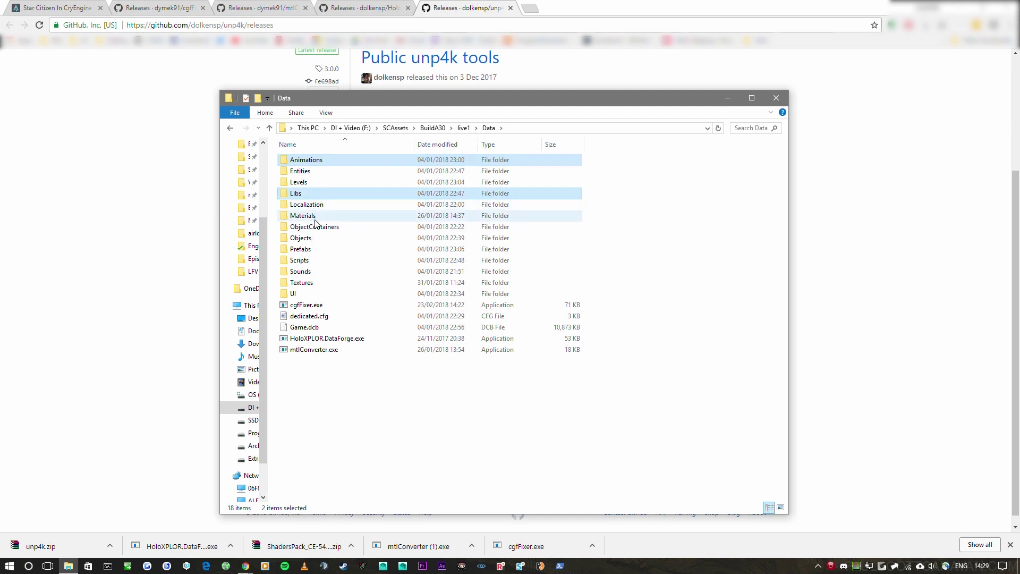
{"action": "left_click", "coordinate": [306, 239], "text": "ctrl"}
{"action": "left_click", "coordinate": [307, 250], "text": "ctrl"}
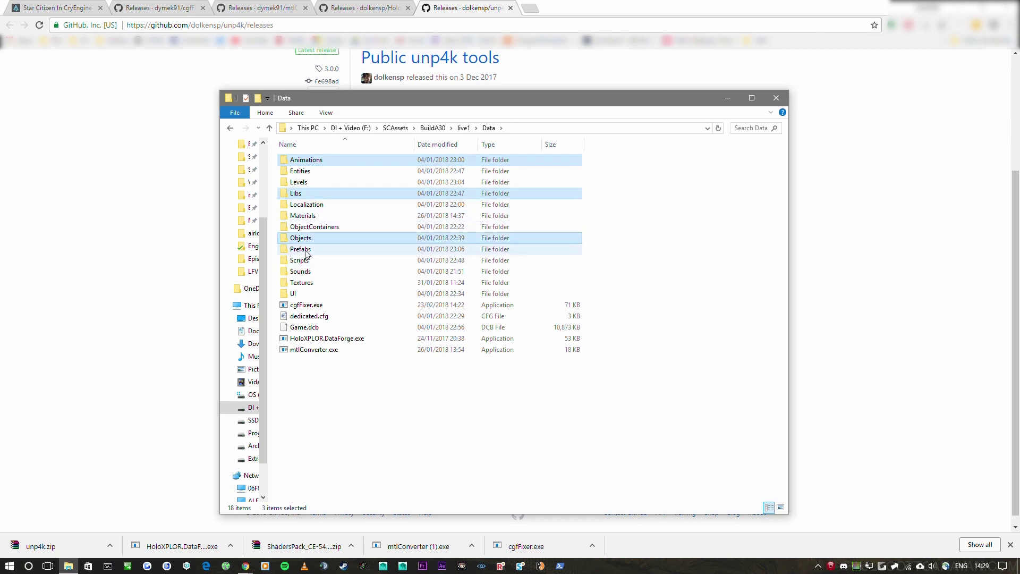
{"action": "left_click", "coordinate": [306, 284], "text": "ctrl"}
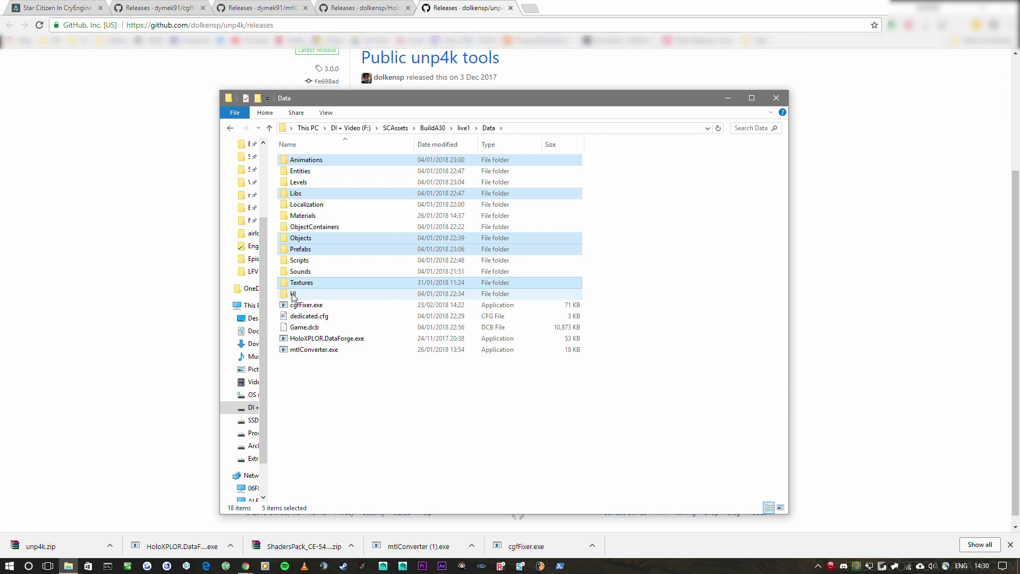
{"action": "left_click", "coordinate": [294, 295], "text": "ctrl"}
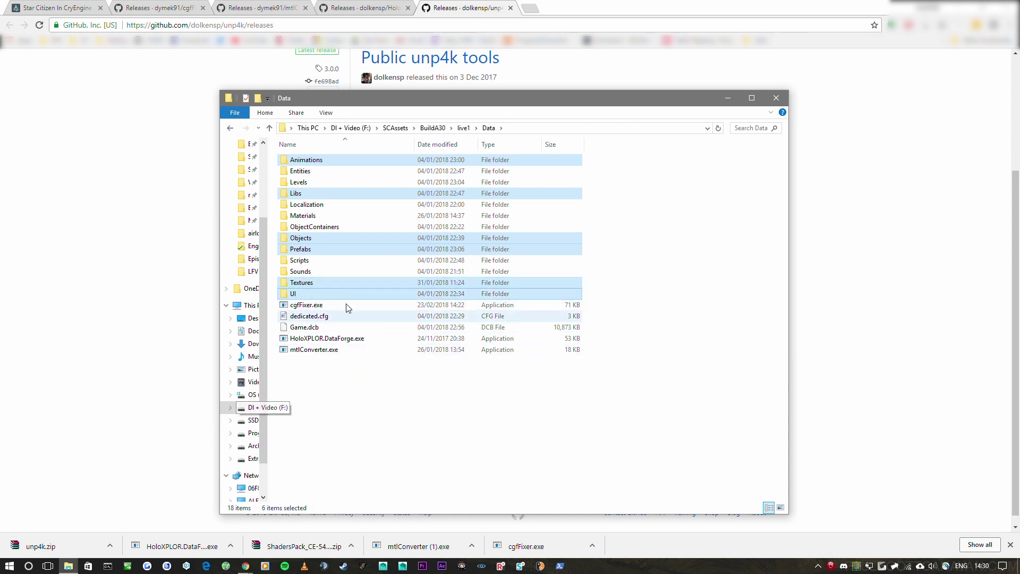
{"action": "right_click", "coordinate": [287, 238]}
Rebuild the asset folder selection, adding Materials.
{"action": "key", "text": "Escape"}
{"action": "right_click", "coordinate": [351, 243]}
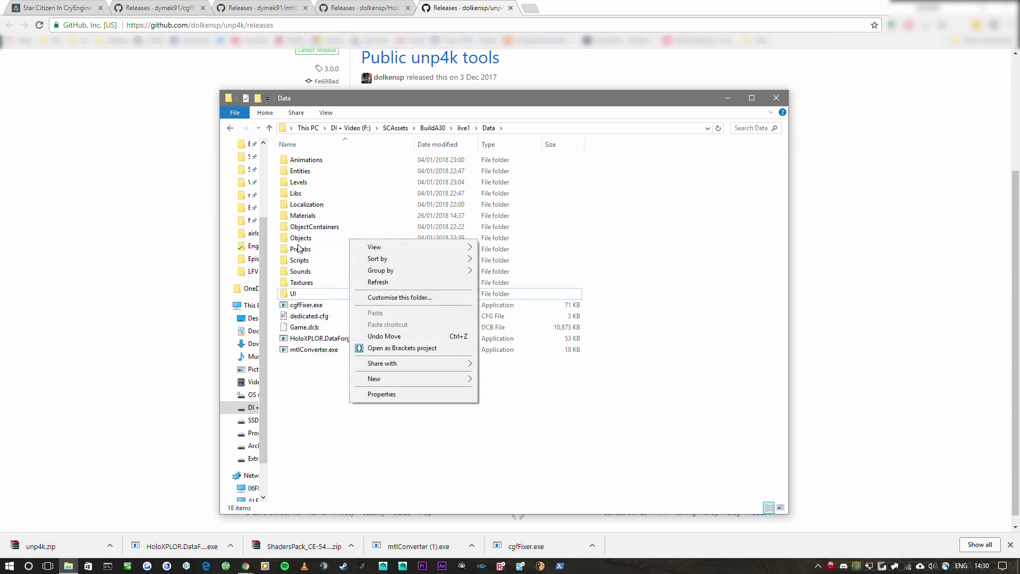
{"action": "key", "text": "Escape"}
{"action": "left_click", "coordinate": [350, 239], "text": "ctrl"}
{"action": "left_click", "coordinate": [301, 249], "text": "ctrl"}
{"action": "left_click", "coordinate": [302, 282], "text": "ctrl"}
{"action": "left_click", "coordinate": [293, 293], "text": "ctrl"}
In a new Explorer window, open the Bulkheads project folder under CRYENGINE.
{"action": "key", "text": "super"}
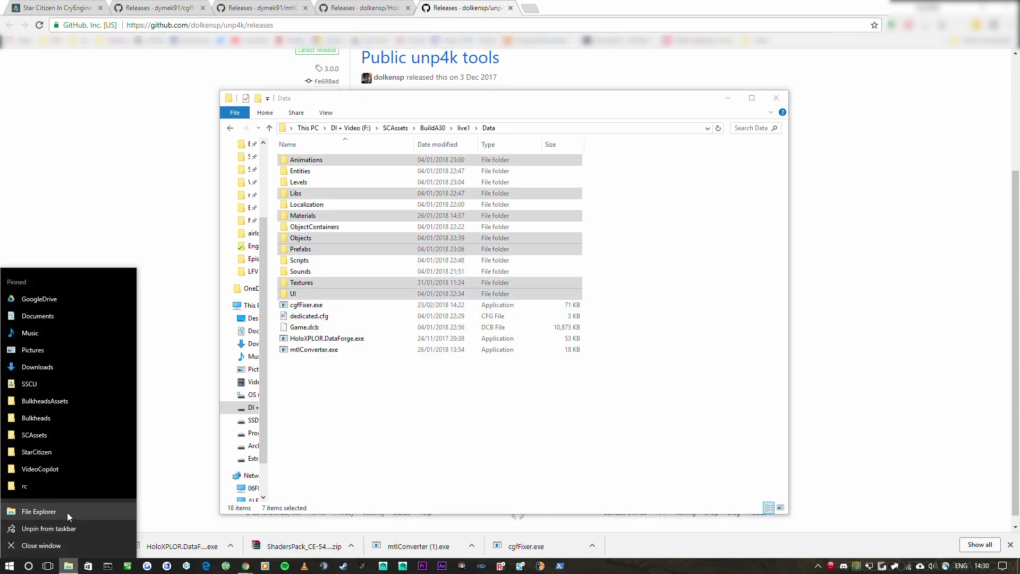
{"action": "left_click", "coordinate": [69, 510]}
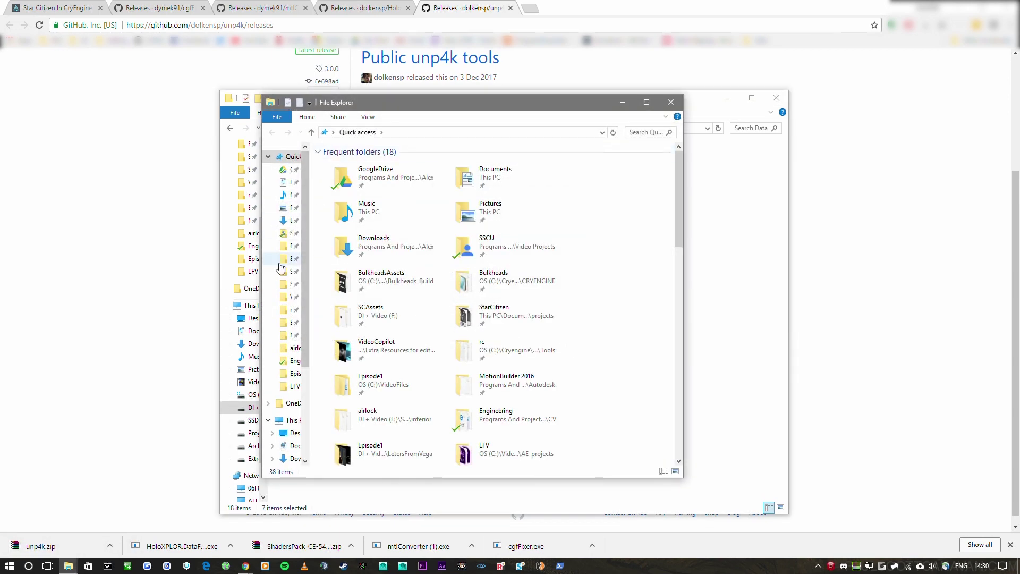
{"action": "left_click", "coordinate": [281, 260]}
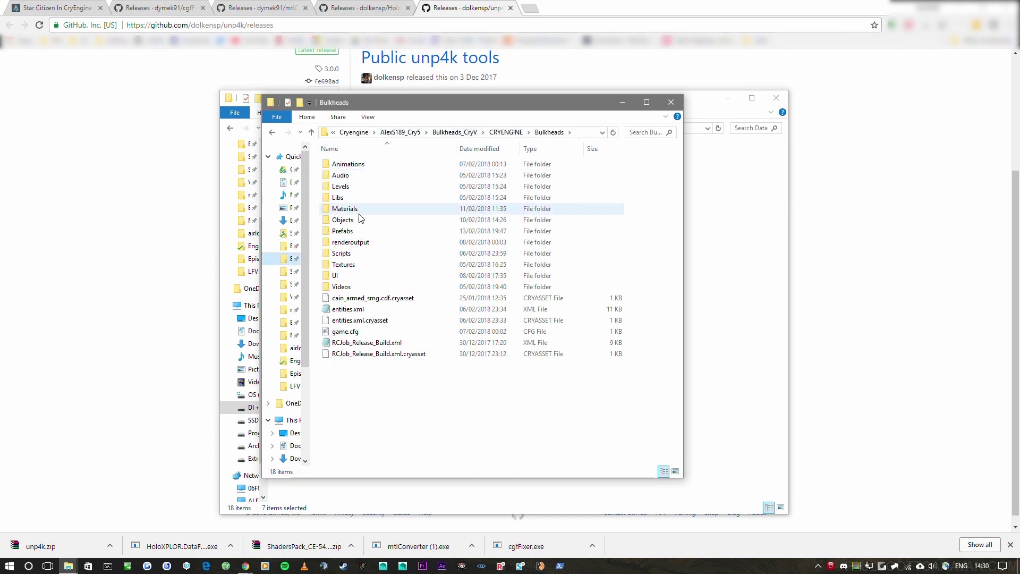
{"action": "left_click", "coordinate": [504, 132]}
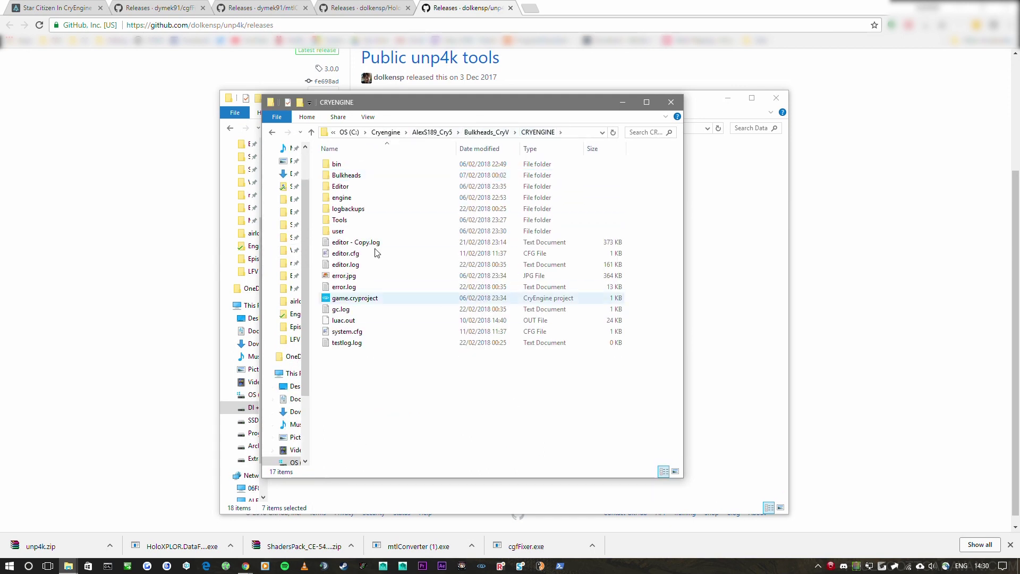
{"action": "double_click", "coordinate": [354, 177]}
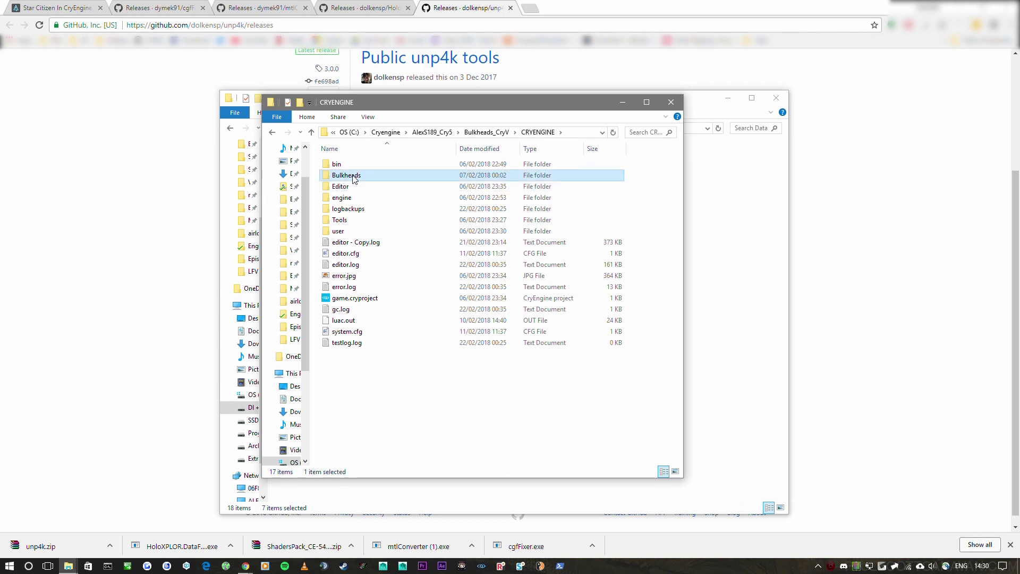
{"action": "right_click", "coordinate": [392, 447]}
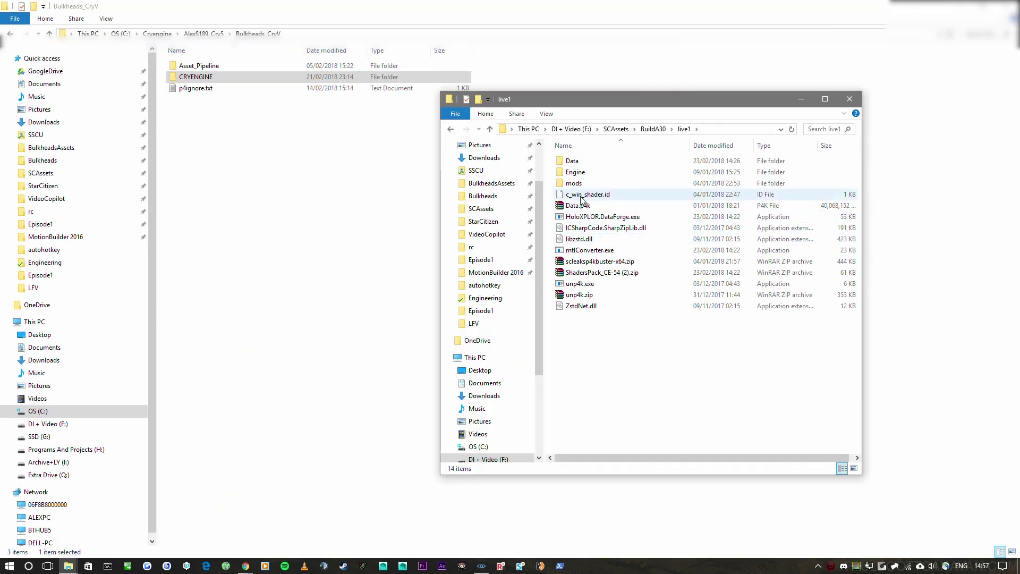
Shrink the Explorer window and open the Bulkheads folder.
{"action": "double_click", "coordinate": [221, 78]}
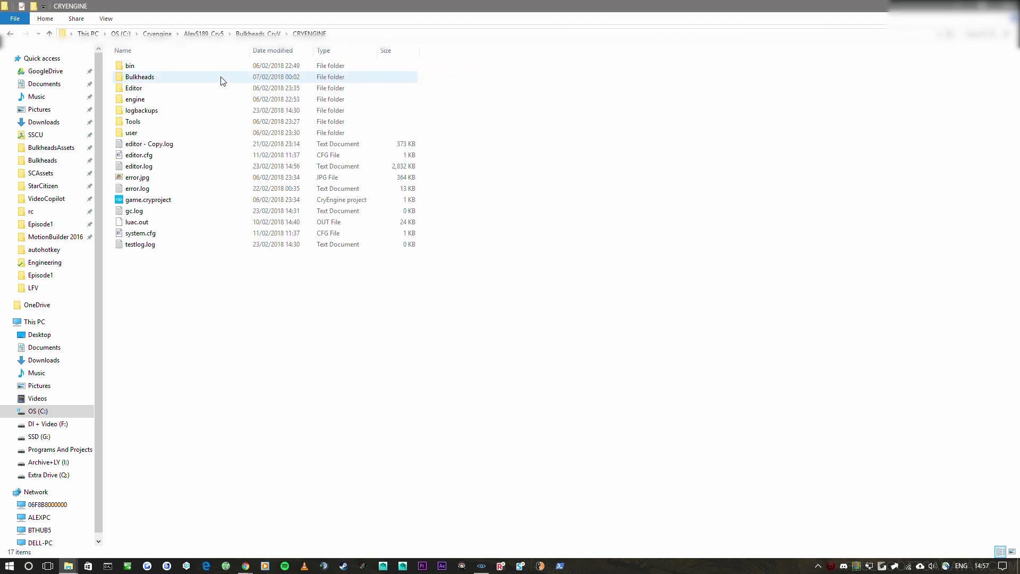
{"action": "left_click_drag", "start_coordinate": [252, 6], "coordinate": [252, 26]}
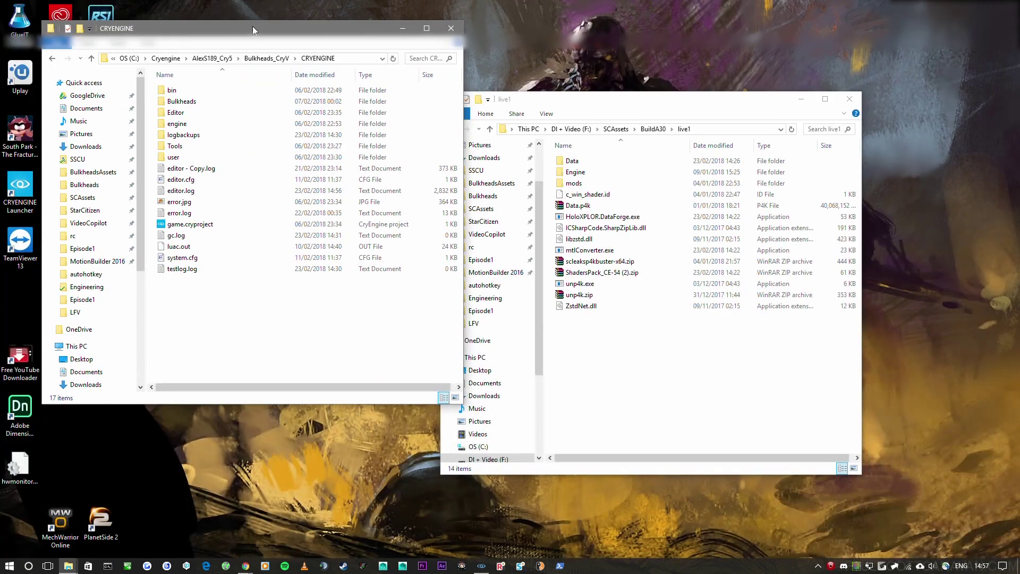
{"action": "double_click", "coordinate": [244, 100]}
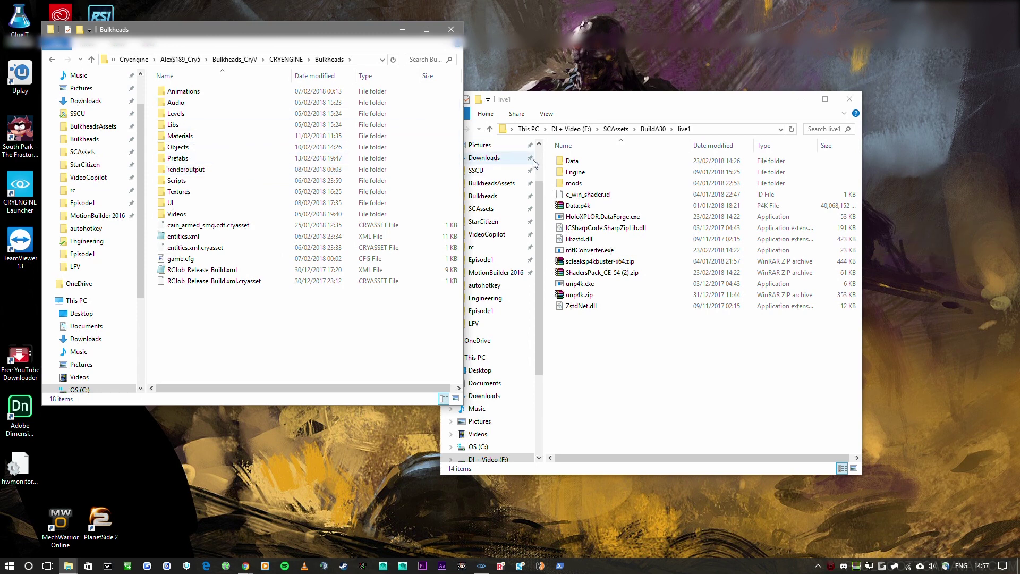
Open ShadersPack_CE-54 (2).zip in WinRAR and browse to its Shaders folder.
{"action": "double_click", "coordinate": [587, 274]}
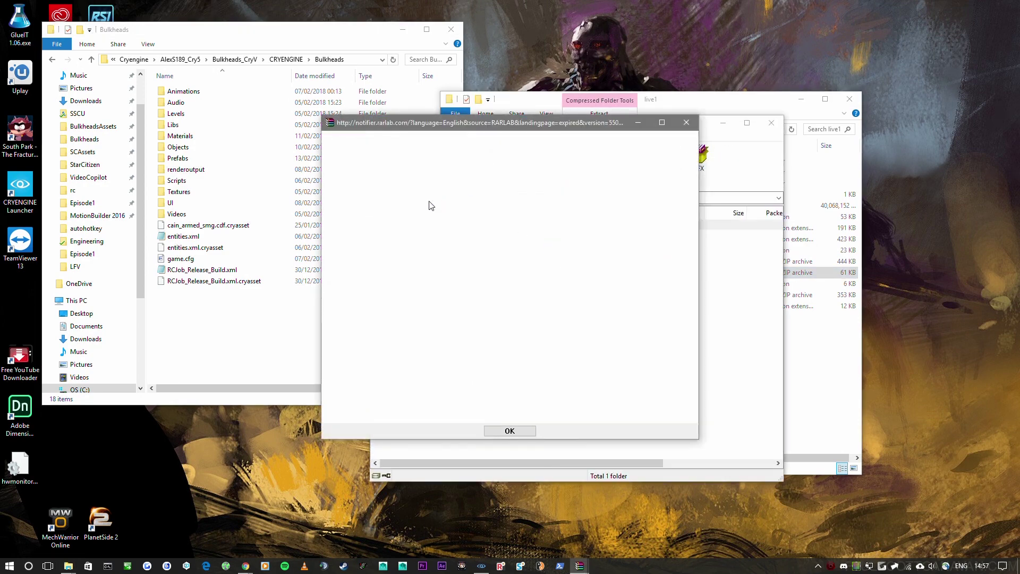
{"action": "key", "text": "Escape"}
{"action": "left_click_drag", "start_coordinate": [664, 129], "coordinate": [698, 113]}
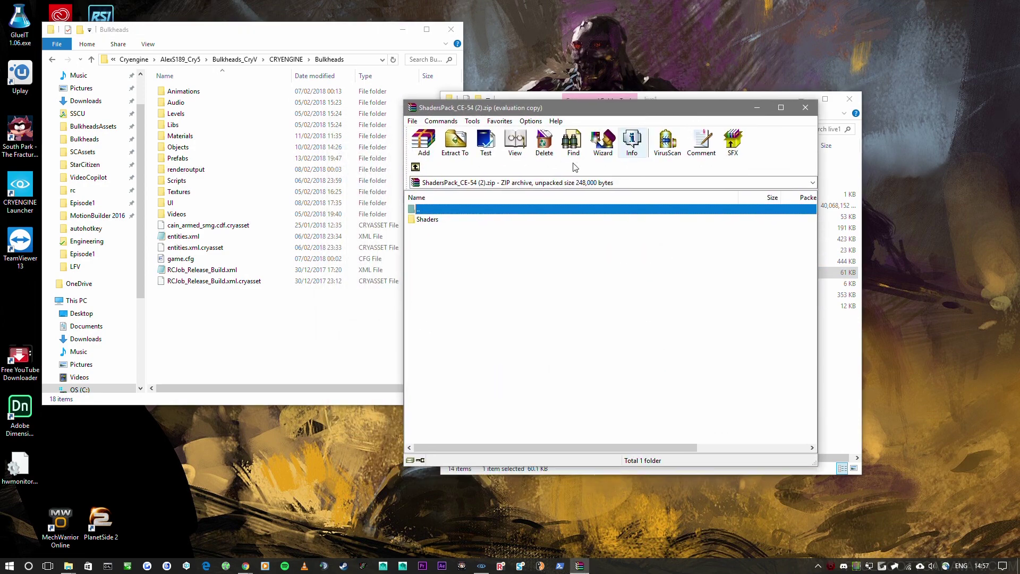
{"action": "double_click", "coordinate": [429, 219]}
{"action": "left_click", "coordinate": [415, 168]}
{"action": "double_click", "coordinate": [429, 220]}
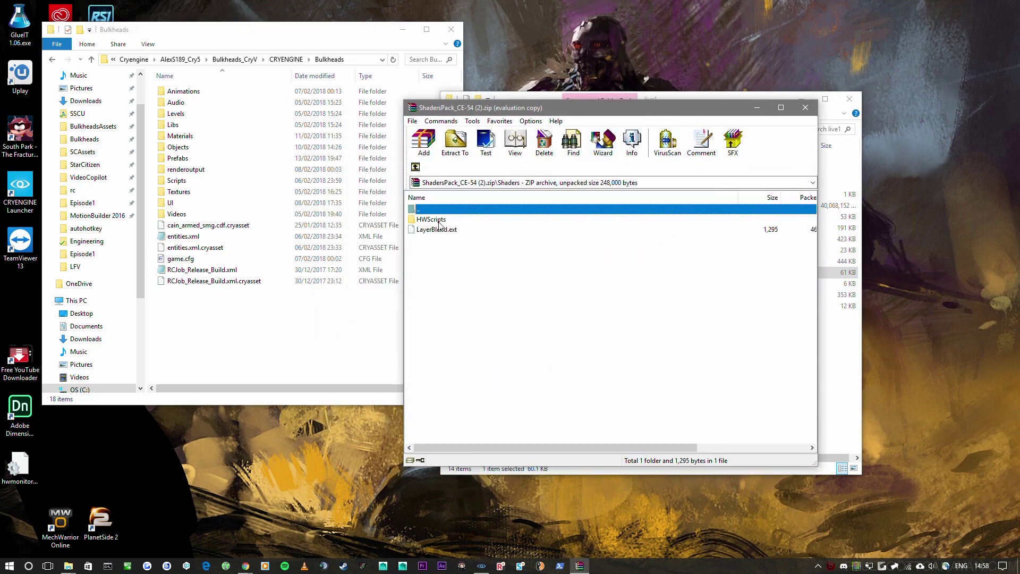
{"action": "double_click", "coordinate": [428, 220]}
{"action": "left_click", "coordinate": [416, 167]}
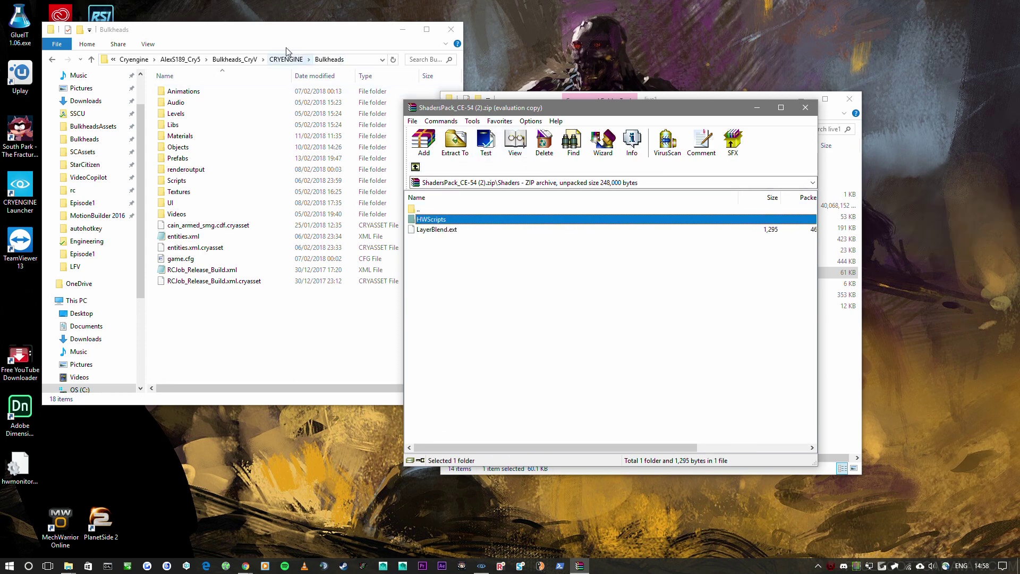
Navigate Explorer from Bulkheads_CryV into the CRYENGINE project folder beside the archive.
{"action": "left_click", "coordinate": [267, 48]}
{"action": "left_click_drag", "start_coordinate": [558, 112], "coordinate": [590, 116]}
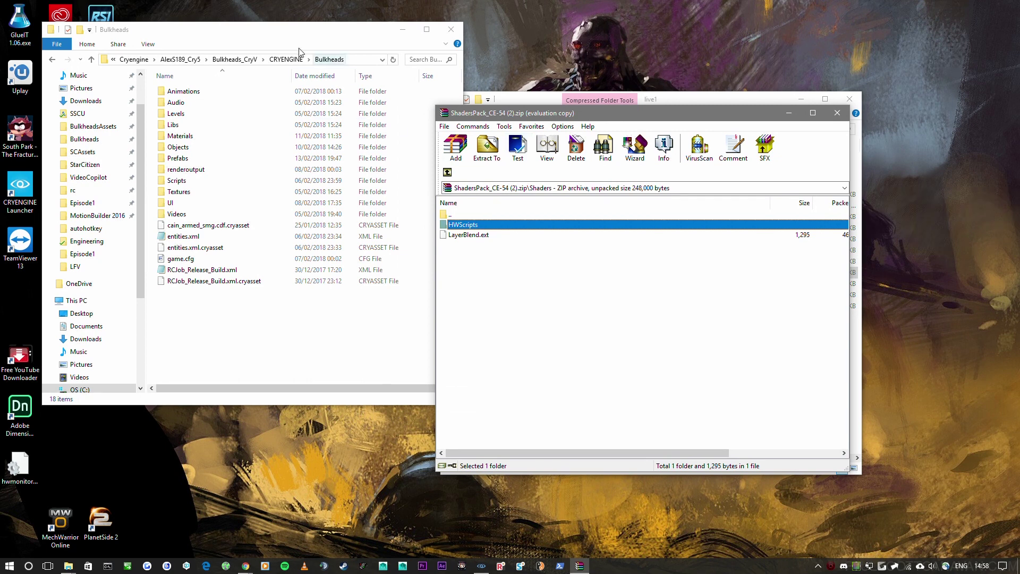
{"action": "left_click", "coordinate": [234, 59]}
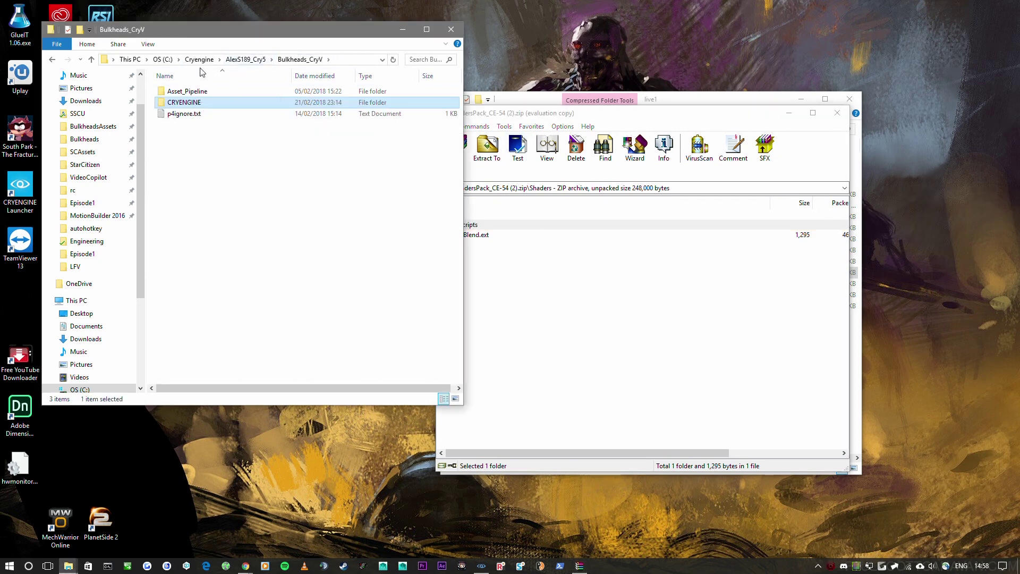
{"action": "double_click", "coordinate": [186, 103]}
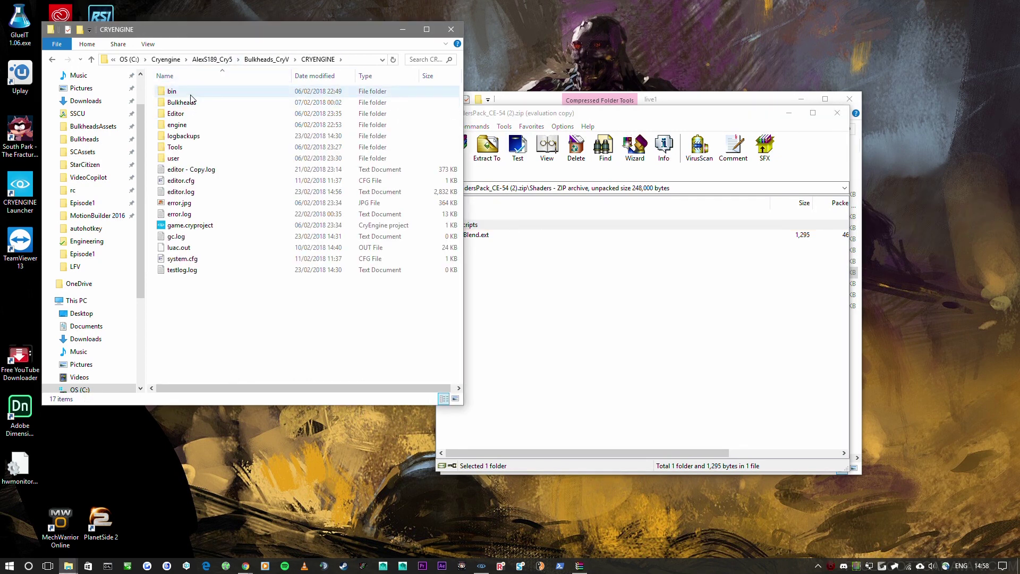
{"action": "key", "text": "alt+Tab"}
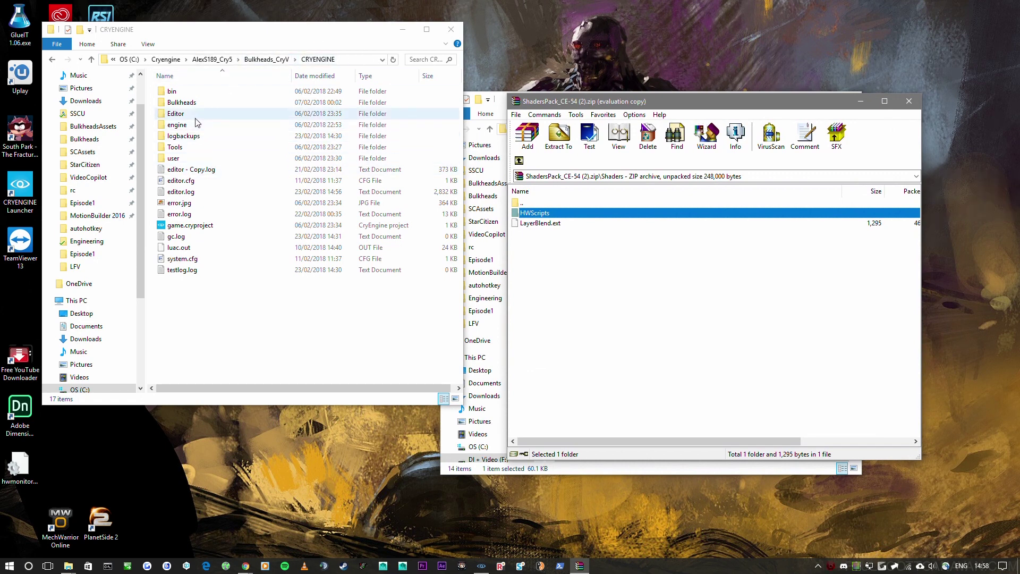
Show the project's engine\Shaders folder, then return to the engine folder.
{"action": "double_click", "coordinate": [180, 124]}
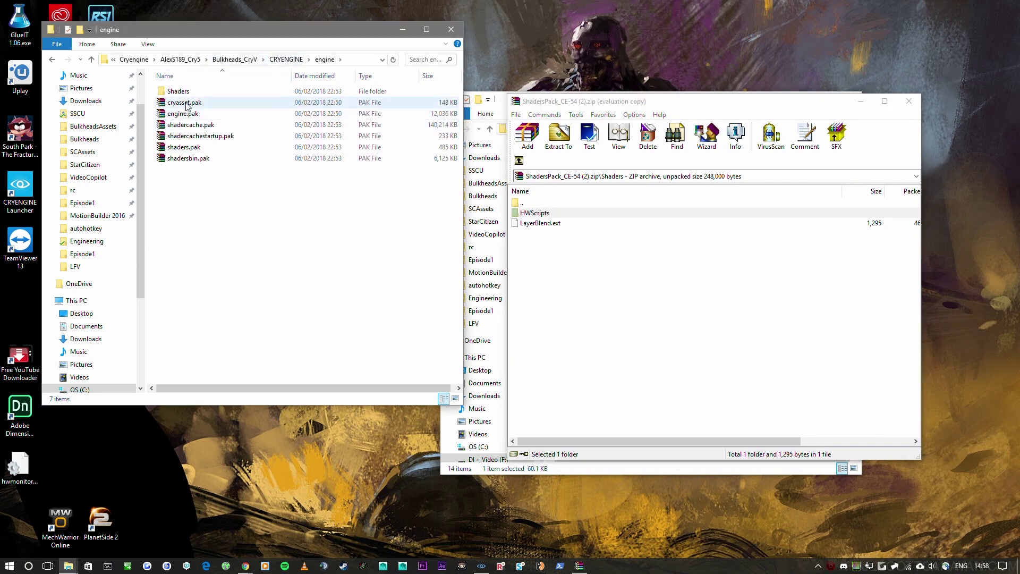
{"action": "double_click", "coordinate": [179, 92]}
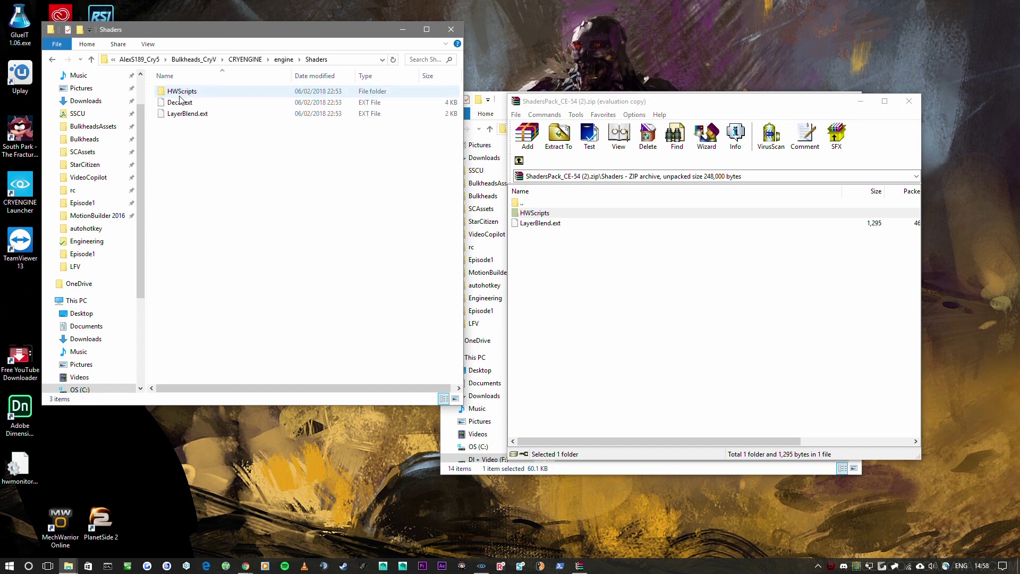
{"action": "left_click", "coordinate": [519, 161]}
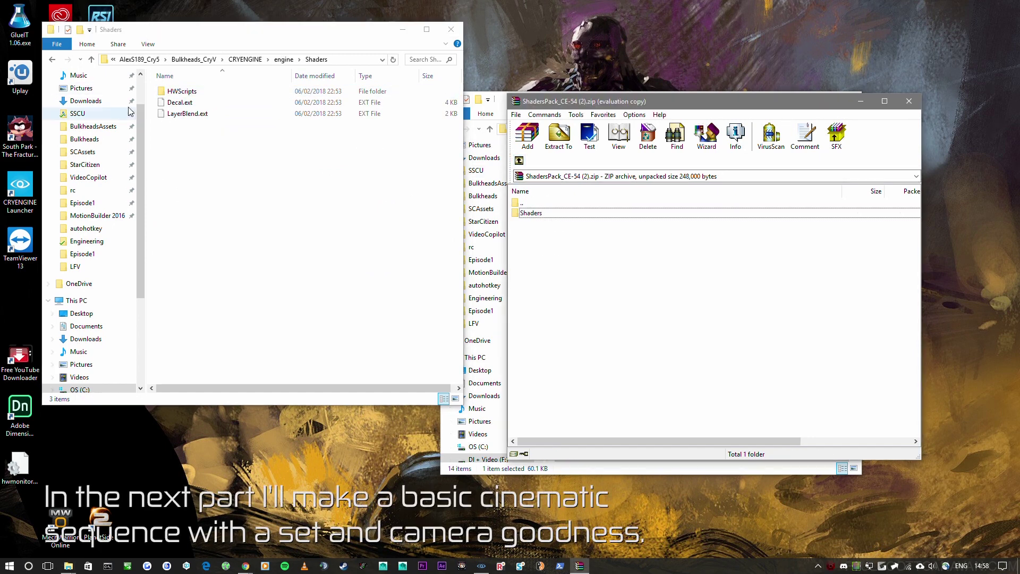
{"action": "left_click", "coordinate": [91, 59]}
Drag the archive's Shaders folder onto the engine folder and close that Explorer window.
{"action": "left_click", "coordinate": [346, 59]}
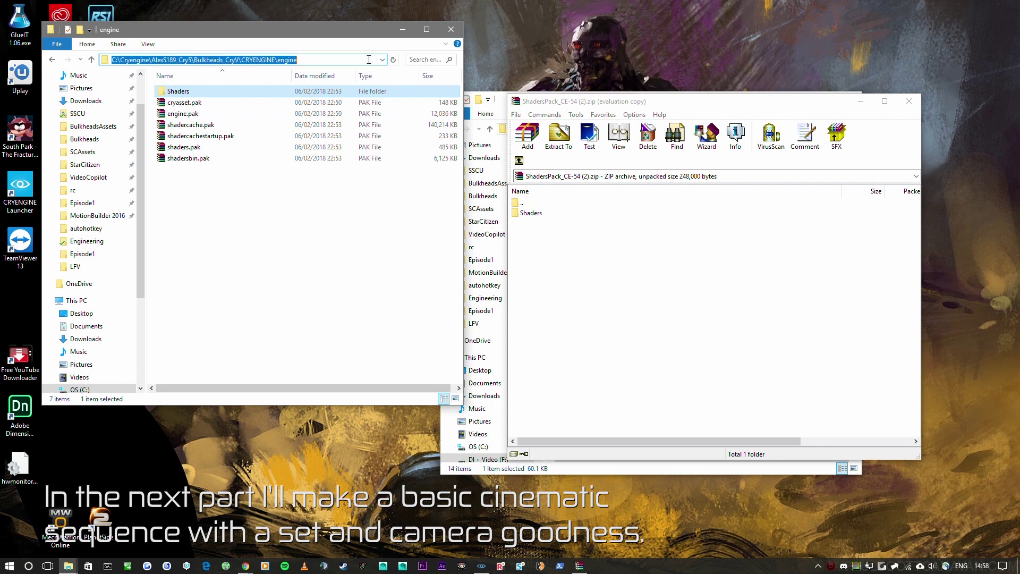
{"action": "key", "text": "Return"}
{"action": "left_click", "coordinate": [366, 60]}
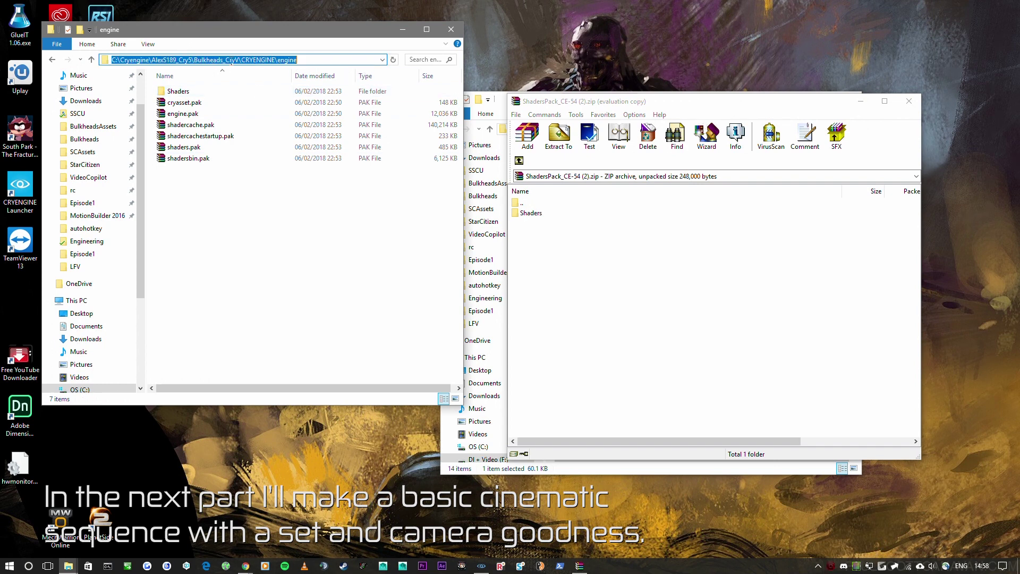
{"action": "left_click", "coordinate": [251, 60]}
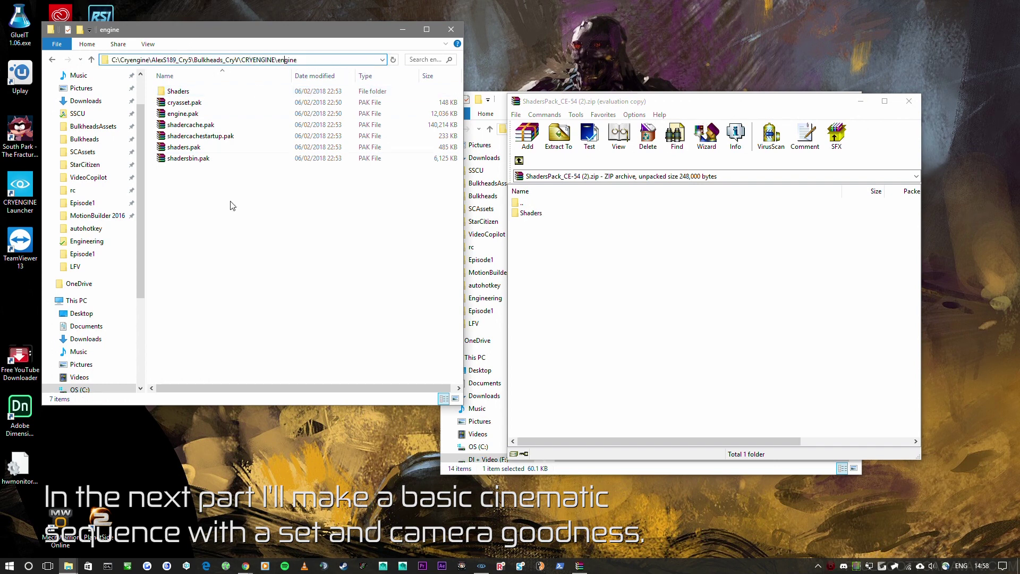
{"action": "left_click_drag", "start_coordinate": [531, 213], "coordinate": [303, 200]}
{"action": "left_click", "coordinate": [451, 29]}
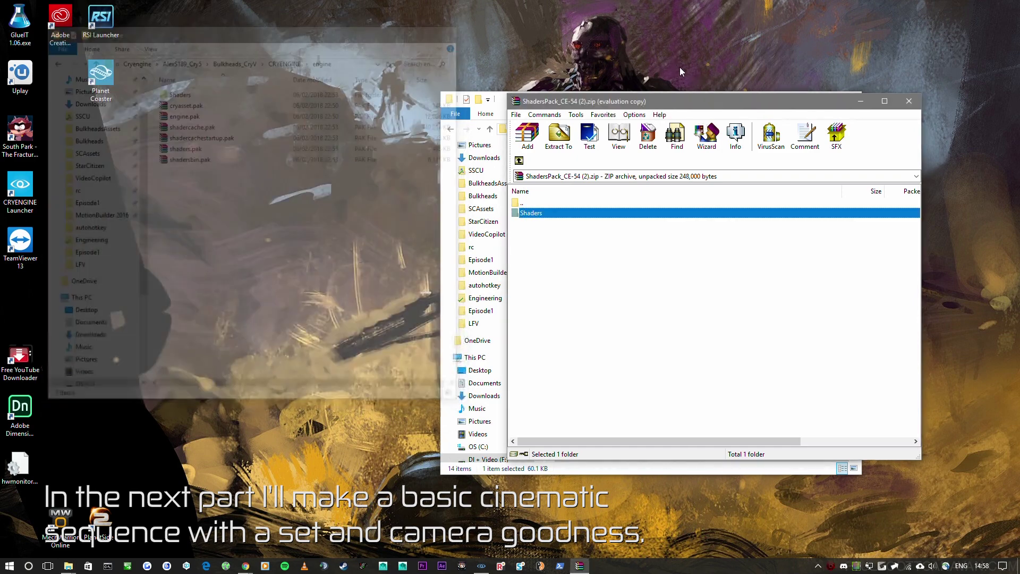